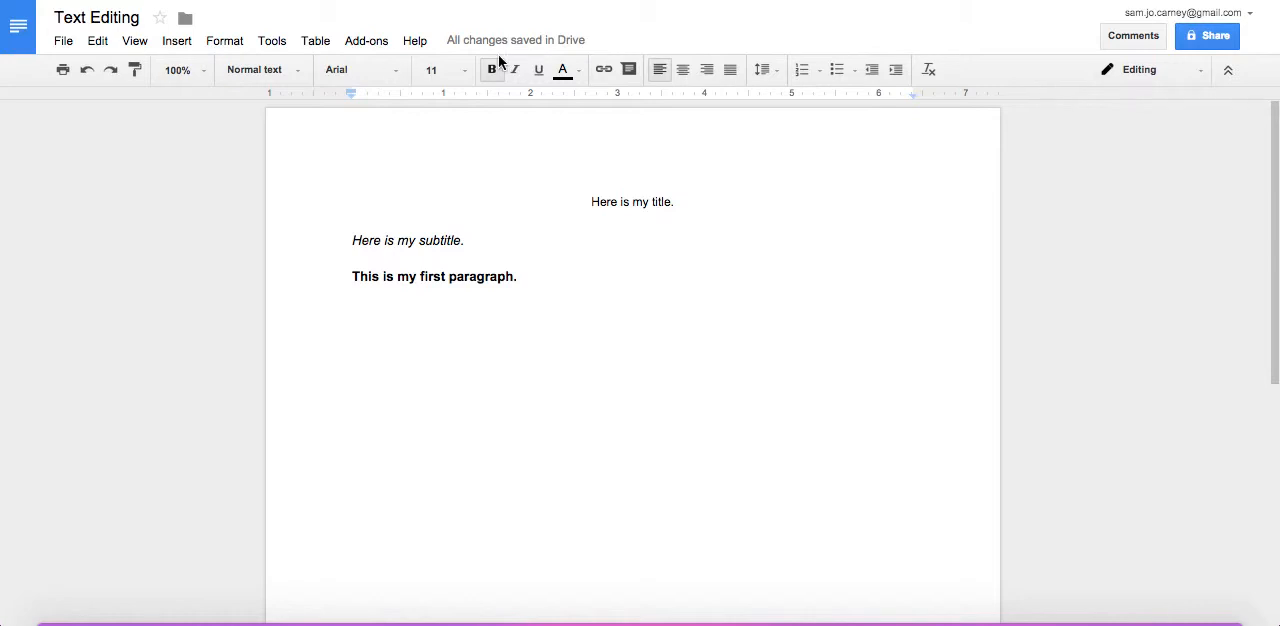
Open the document's sharing settings and dismiss them without sharing the document
click(56, 42)
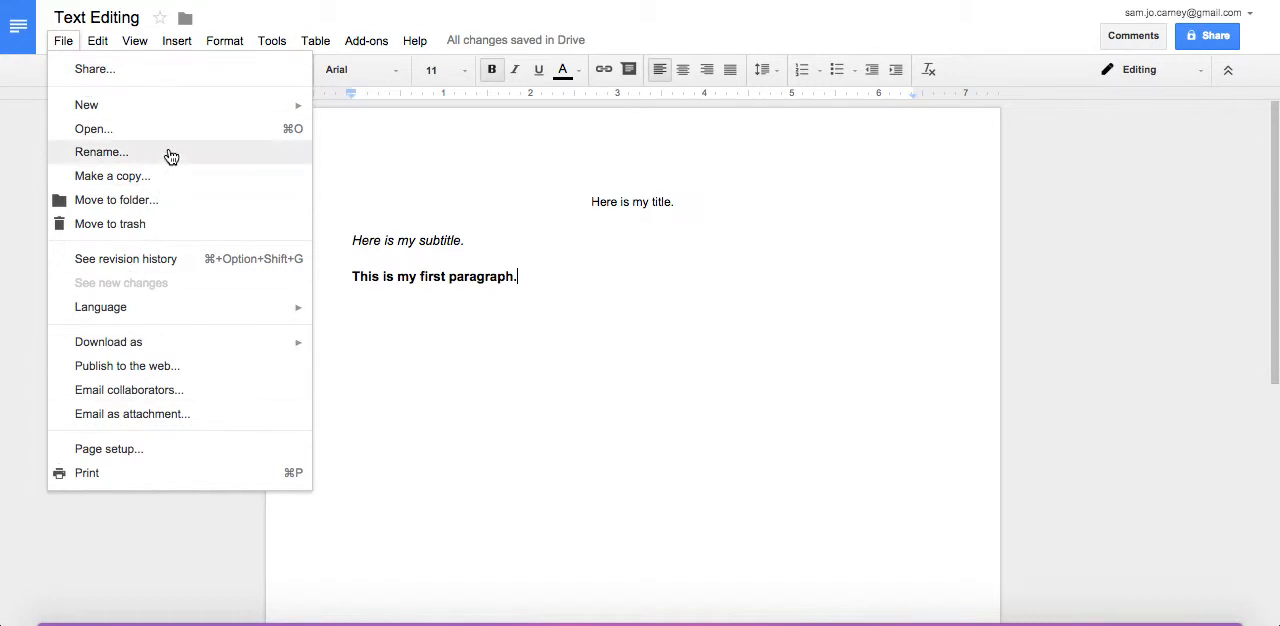
click(59, 41)
click(59, 41)
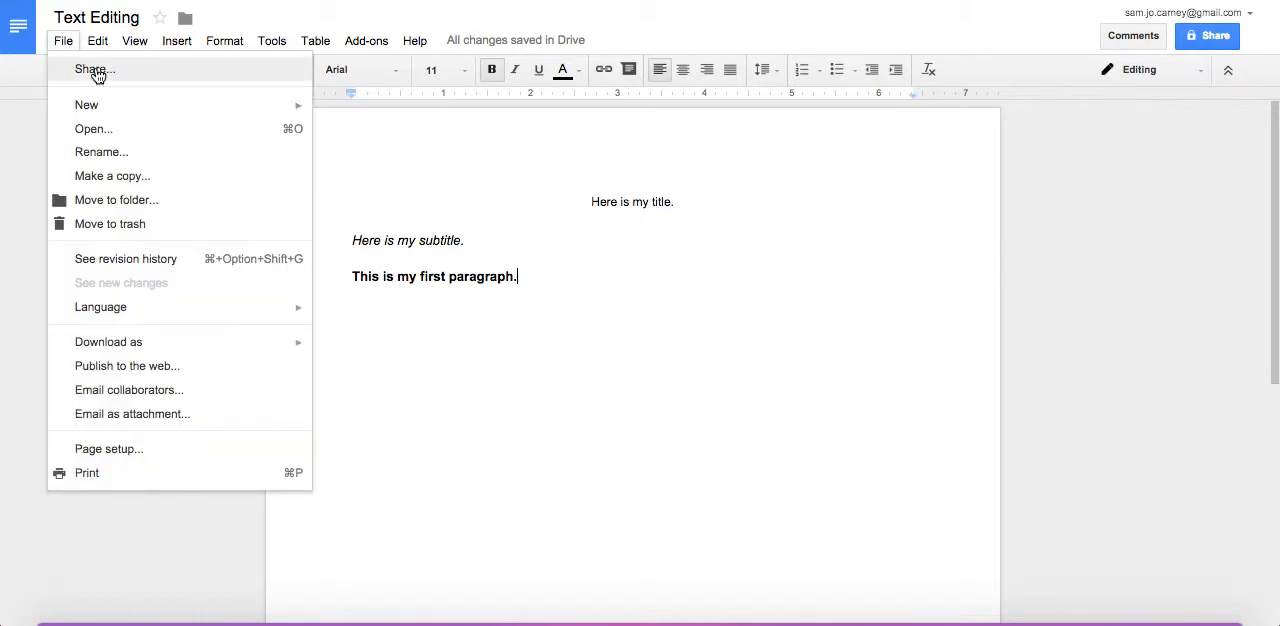
click(95, 70)
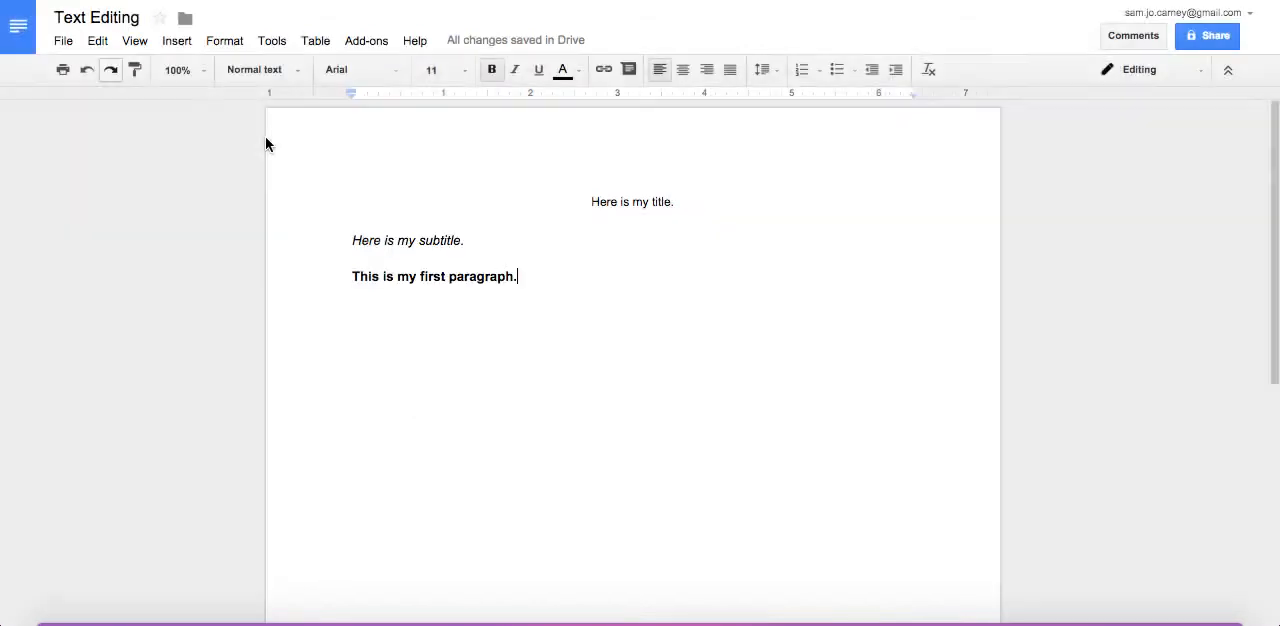
click(449, 398)
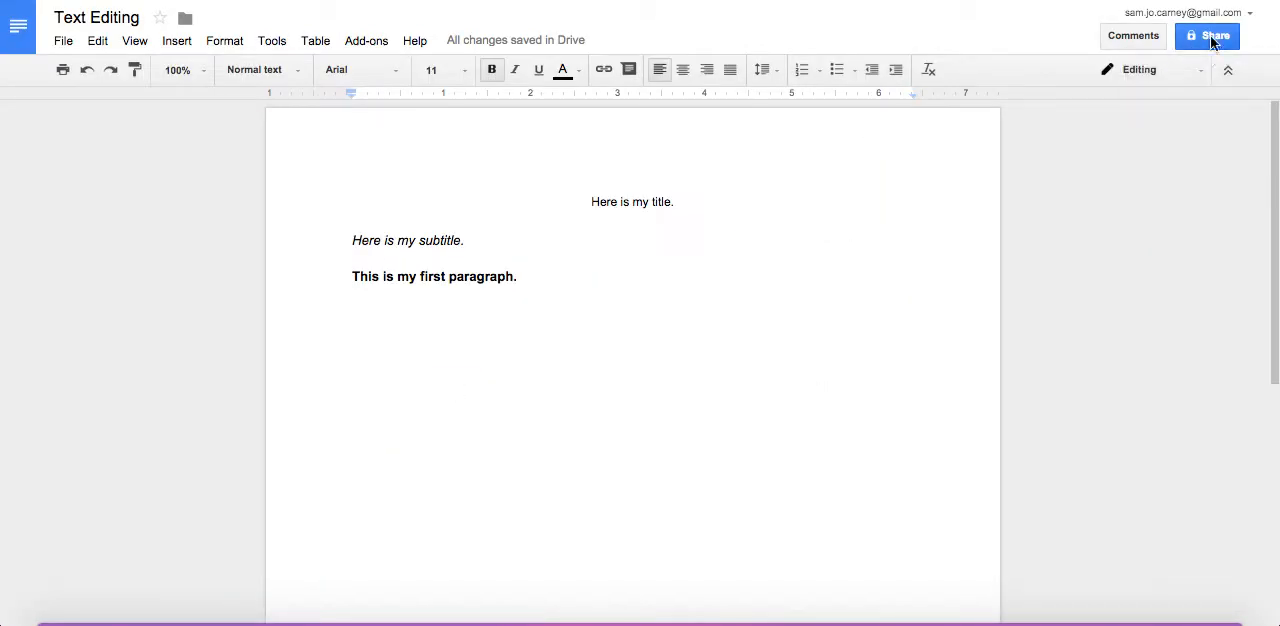
Make a copy of the document named "Copy of Text Editing", without sharing it with the same people
click(63, 40)
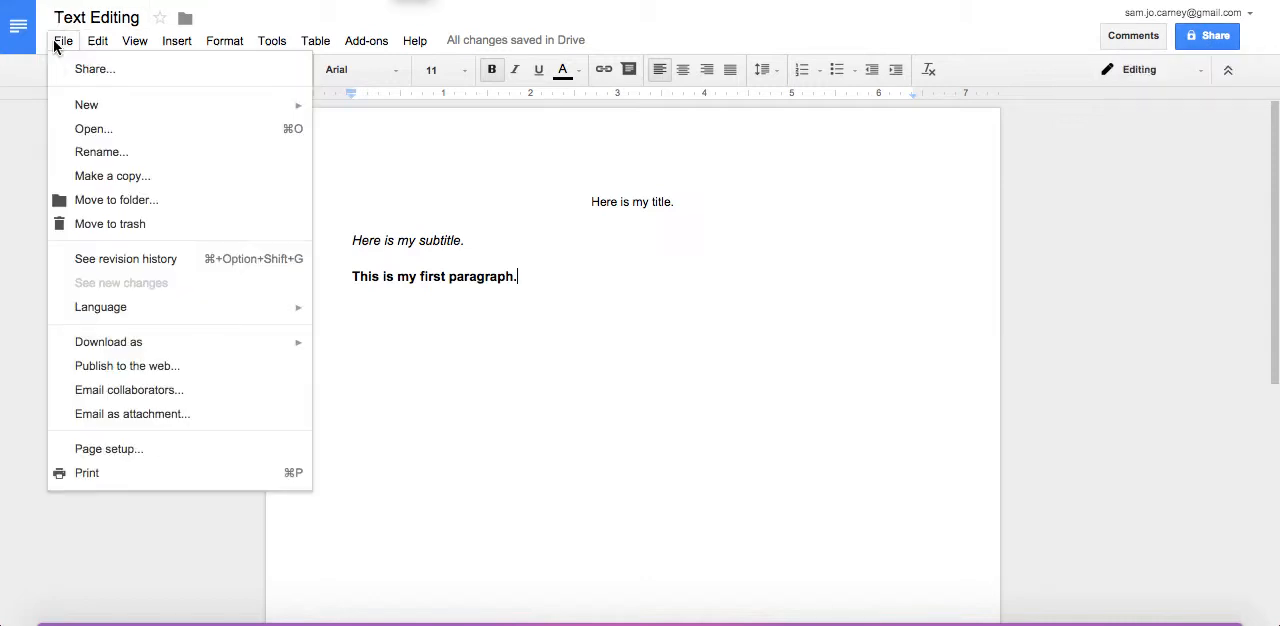
mouse_move(100, 107)
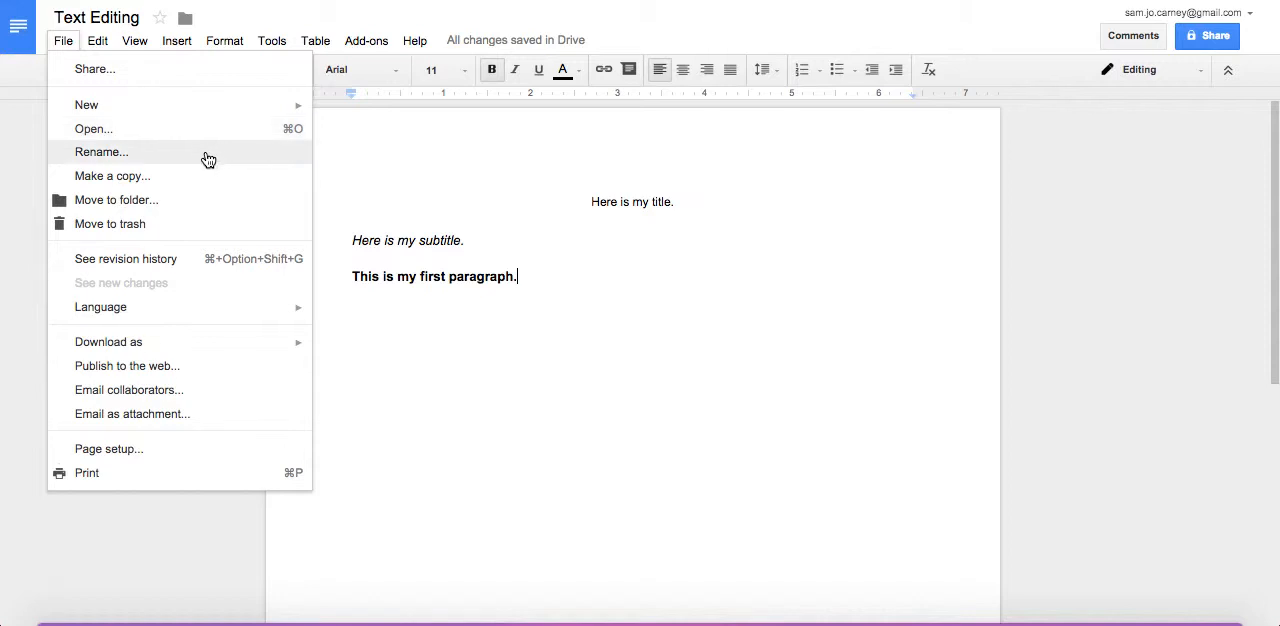
click(100, 177)
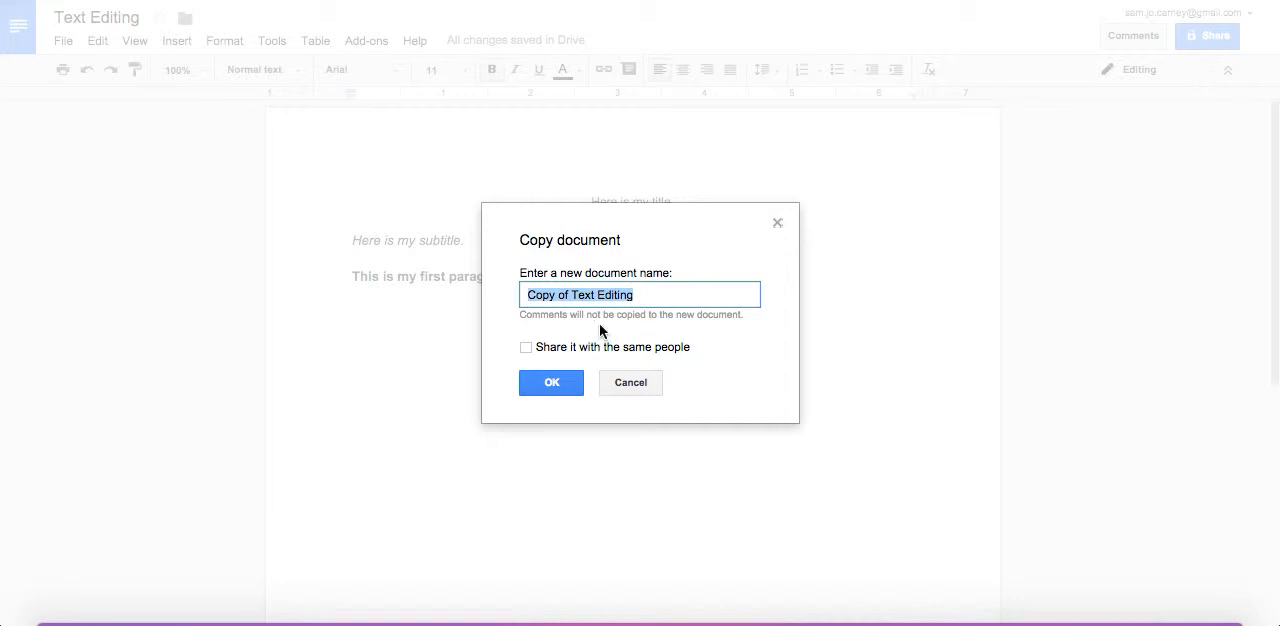
click(551, 384)
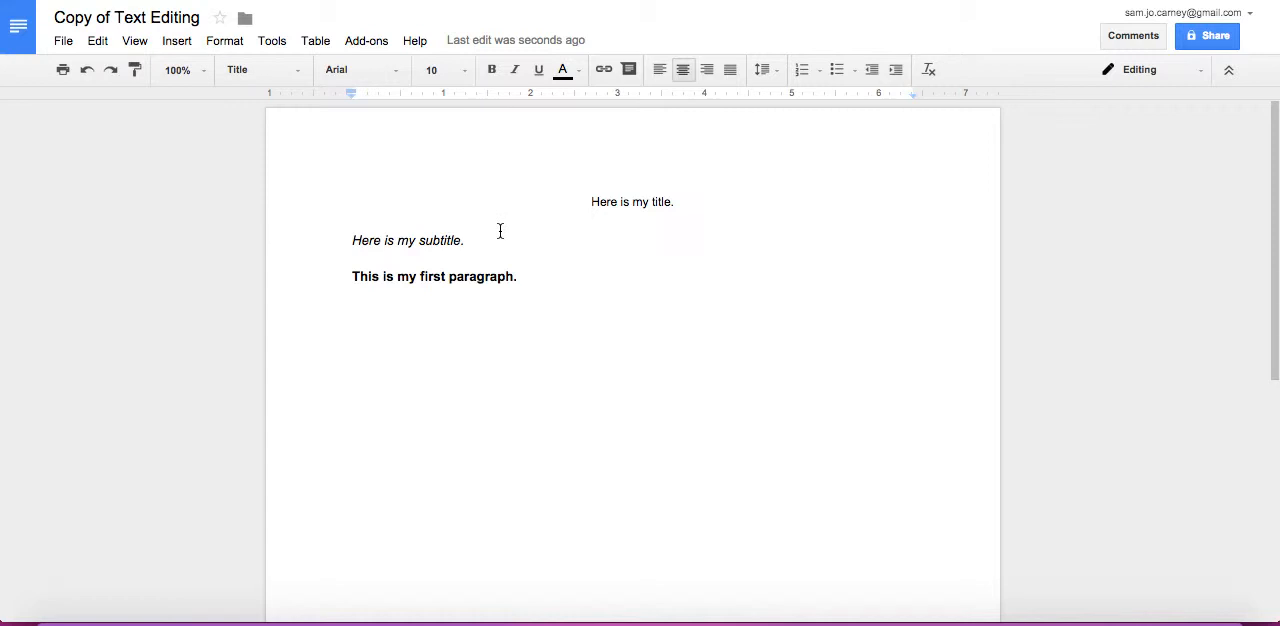
View the copied document's revision history and return to the document
click(63, 41)
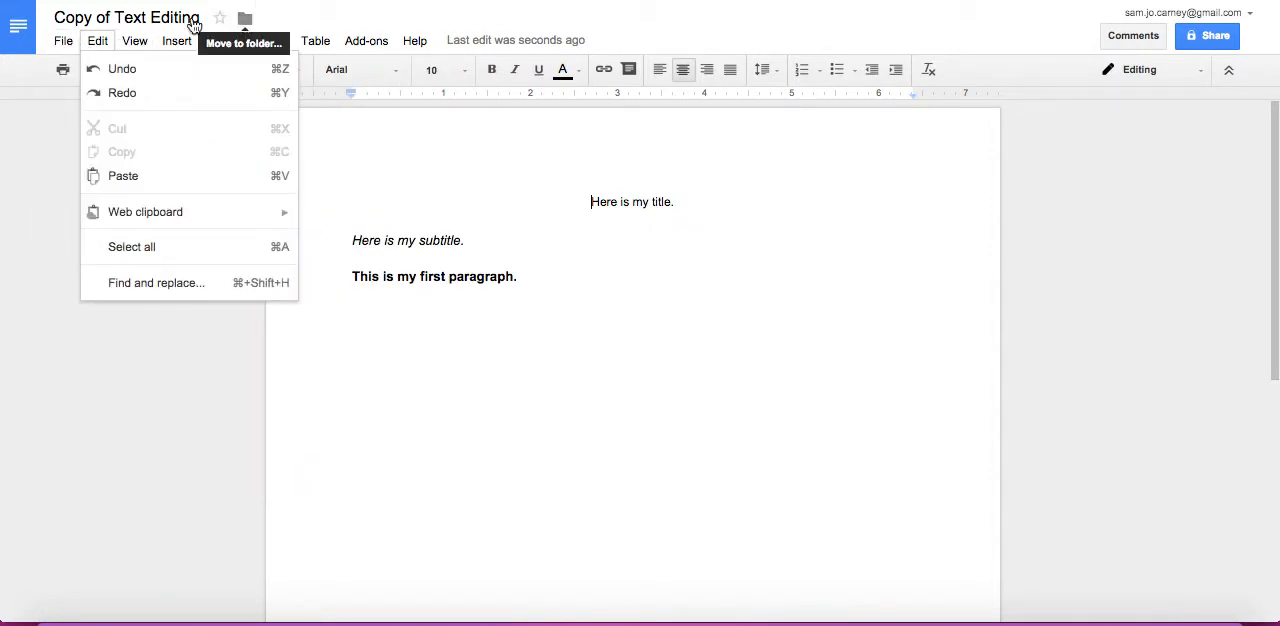
mouse_move(58, 42)
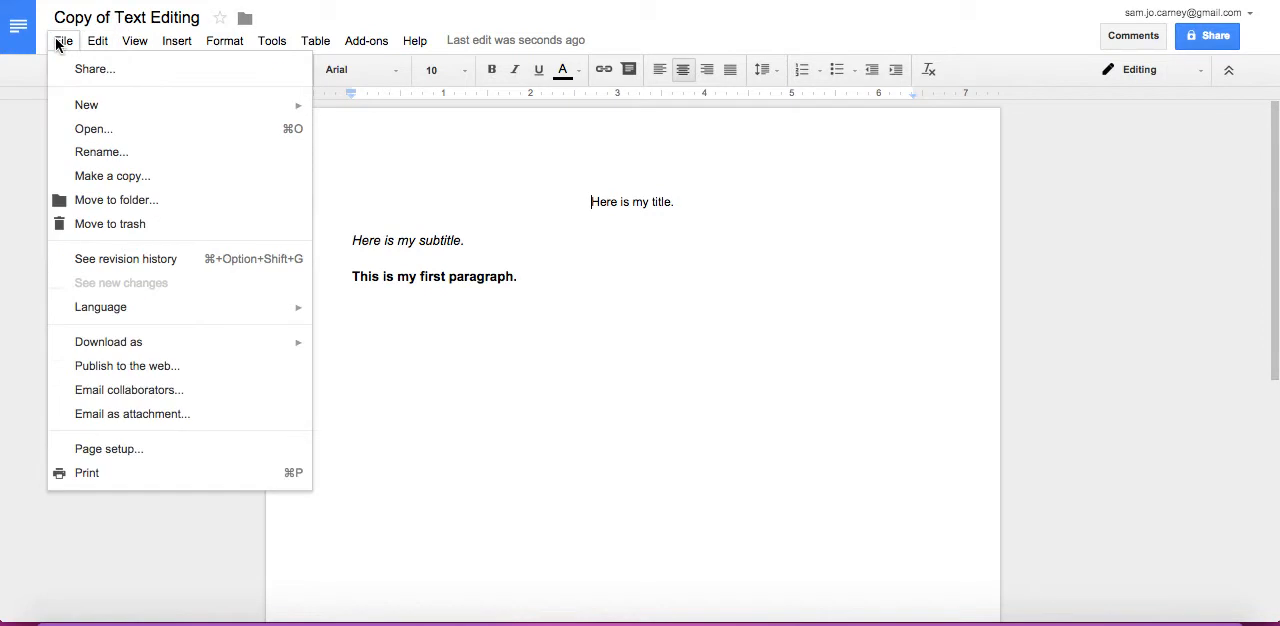
click(112, 268)
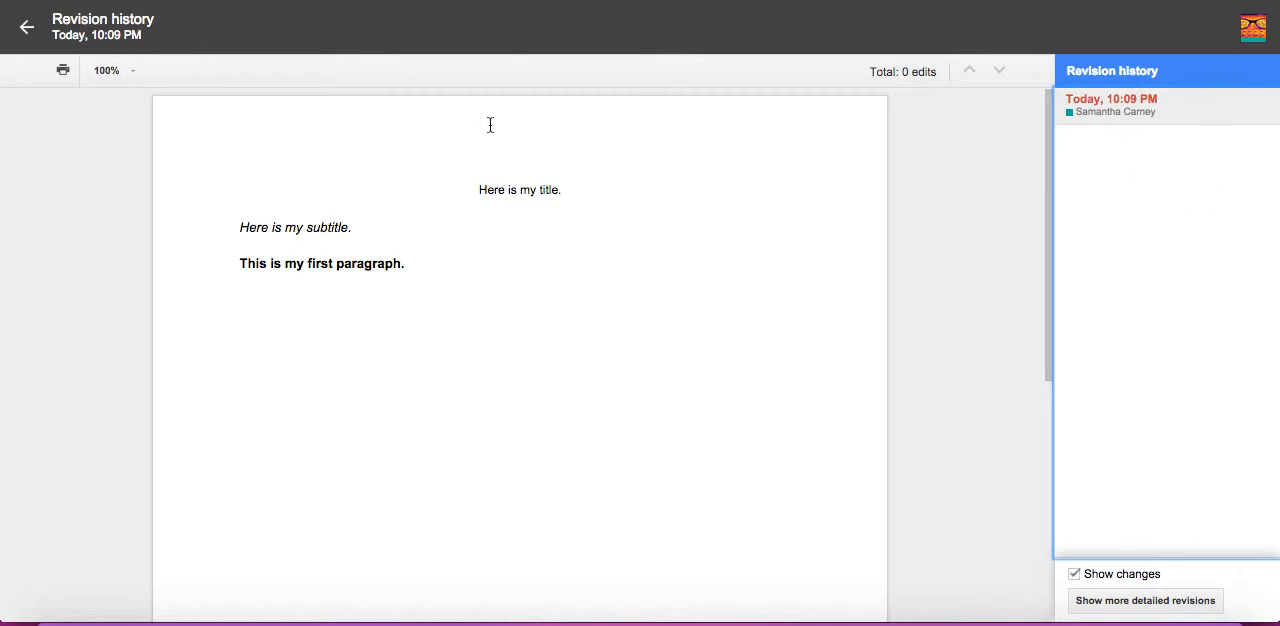
click(27, 37)
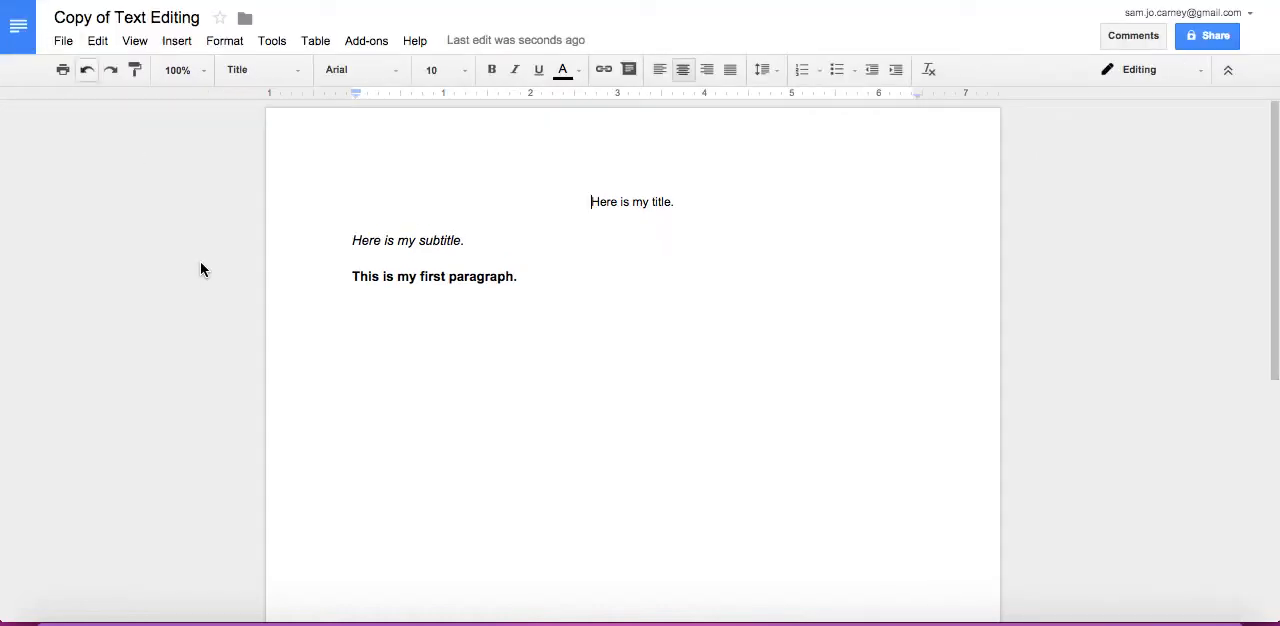
click(61, 40)
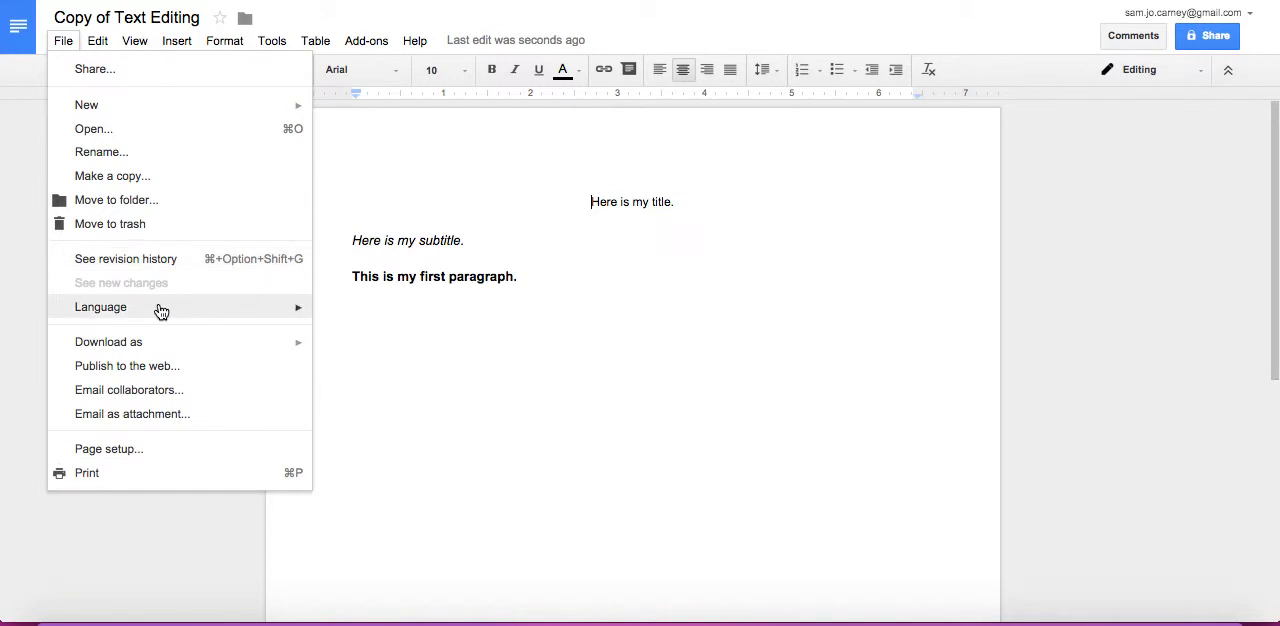
mouse_move(161, 312)
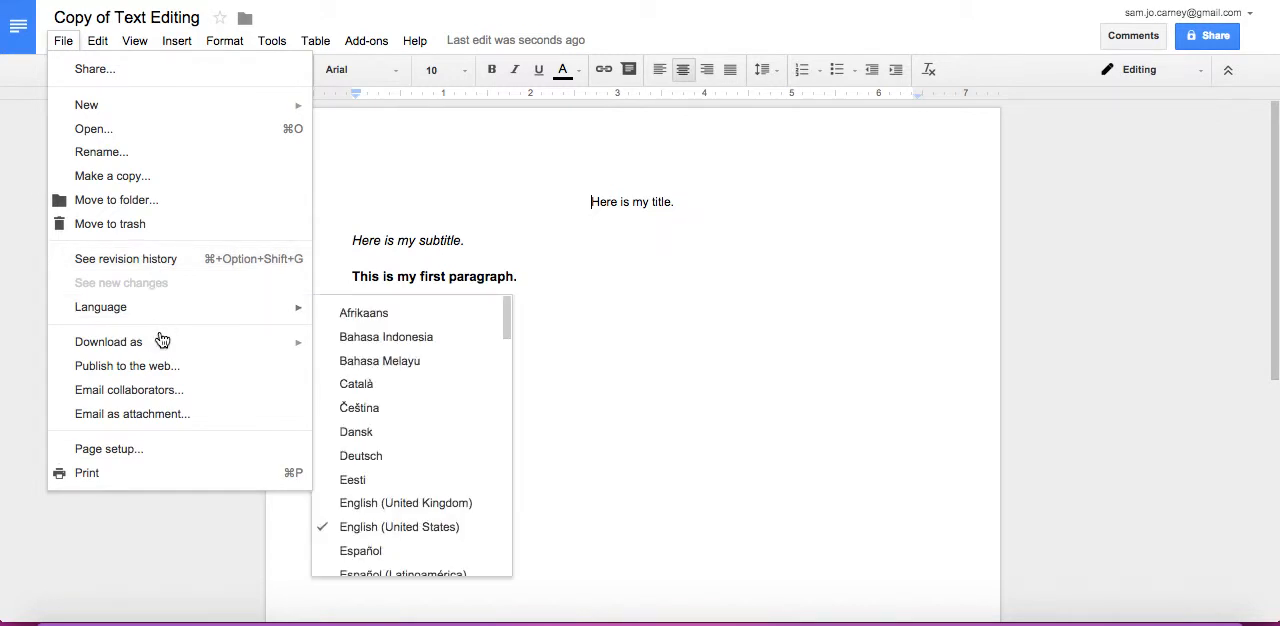
mouse_move(160, 345)
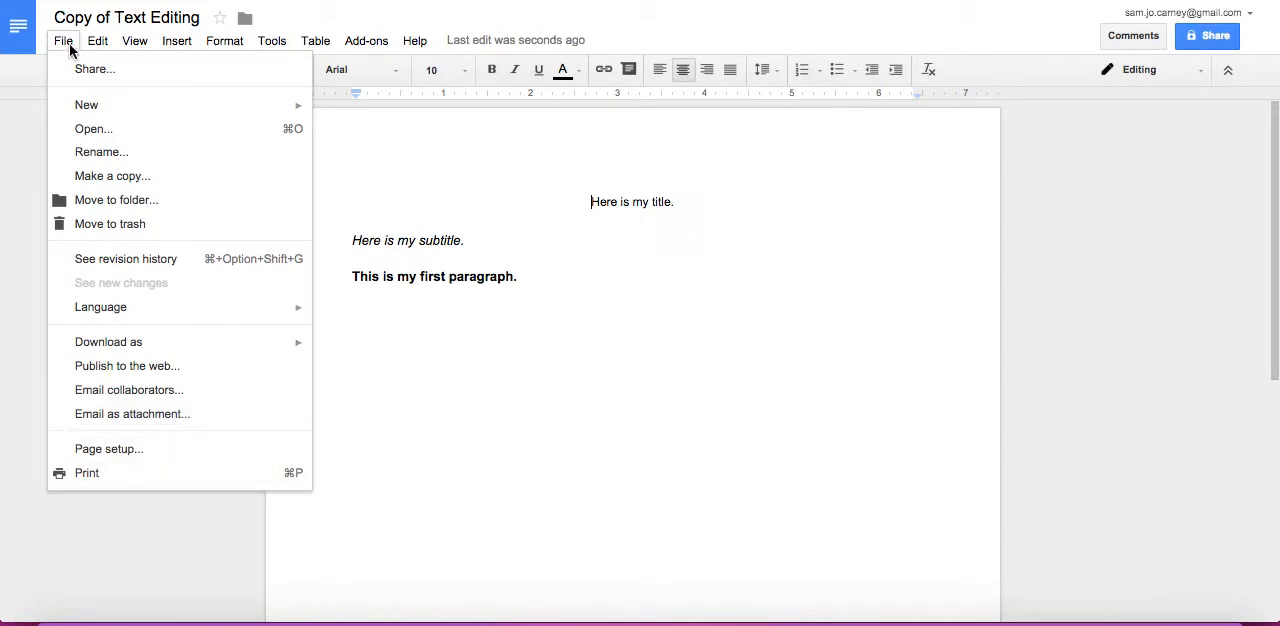
mouse_move(100, 45)
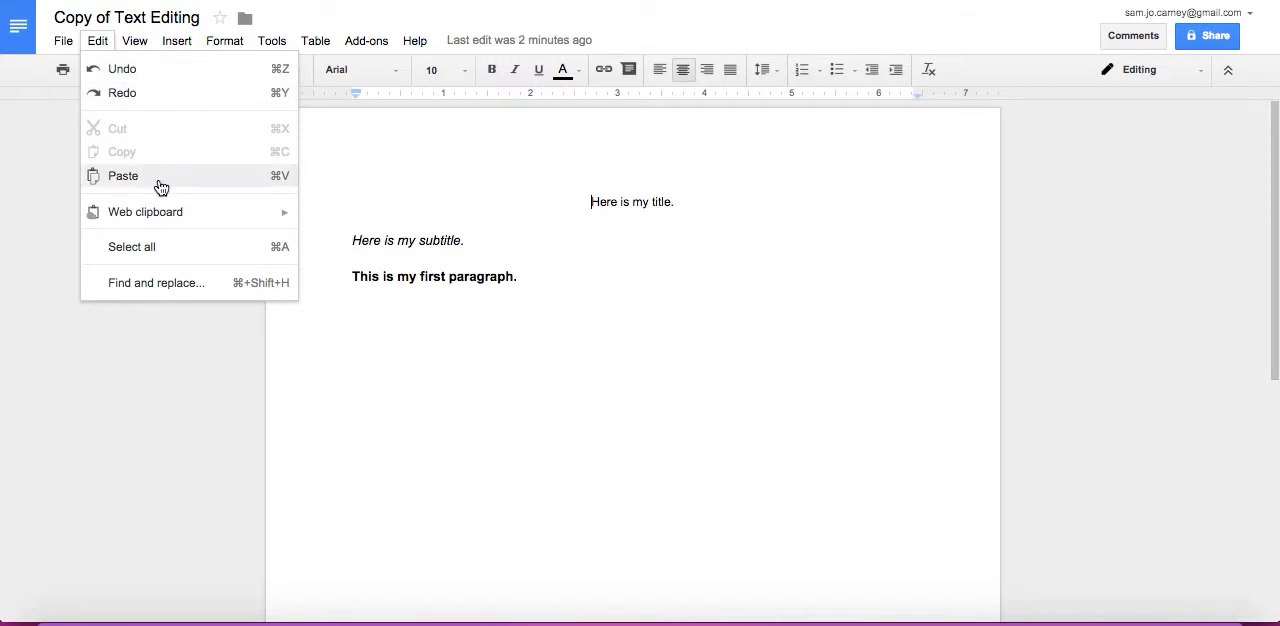
Show the equation toolbar and insert a new empty equation in front of the title text
click(138, 48)
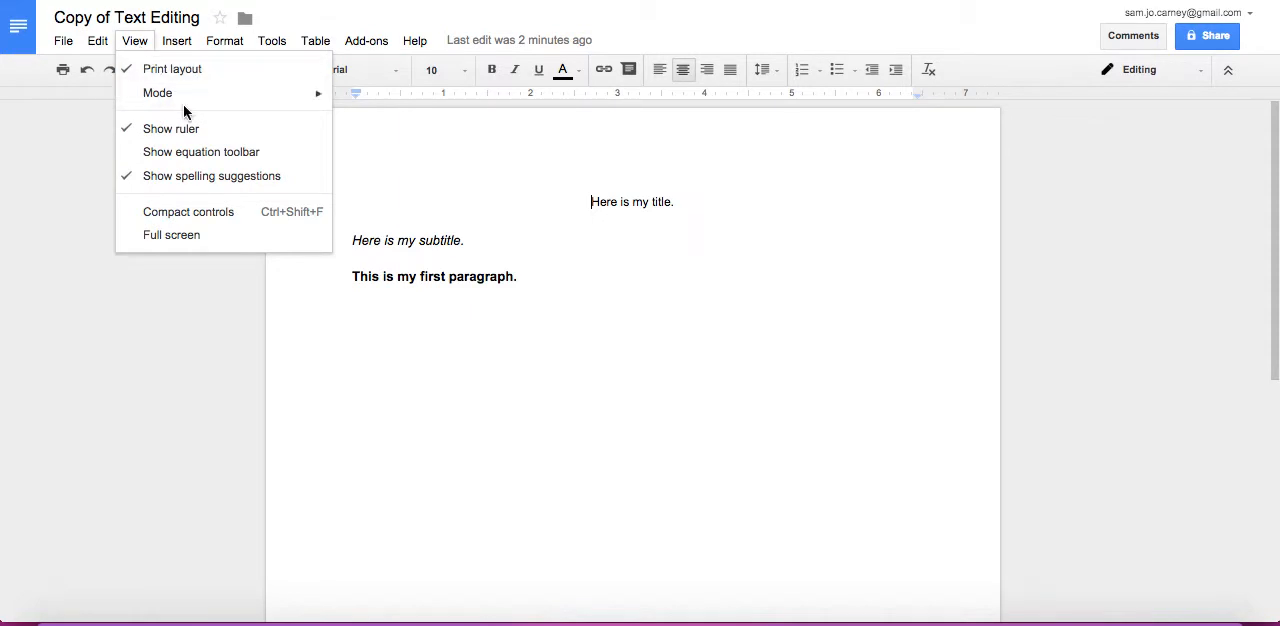
mouse_move(186, 104)
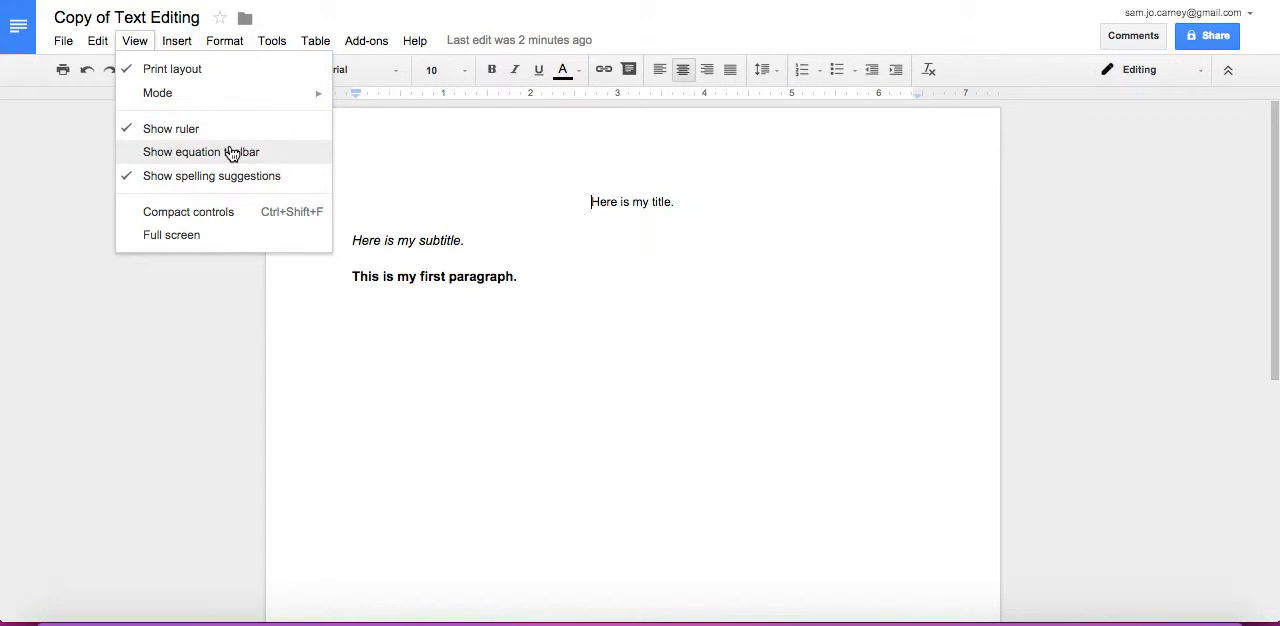
click(231, 153)
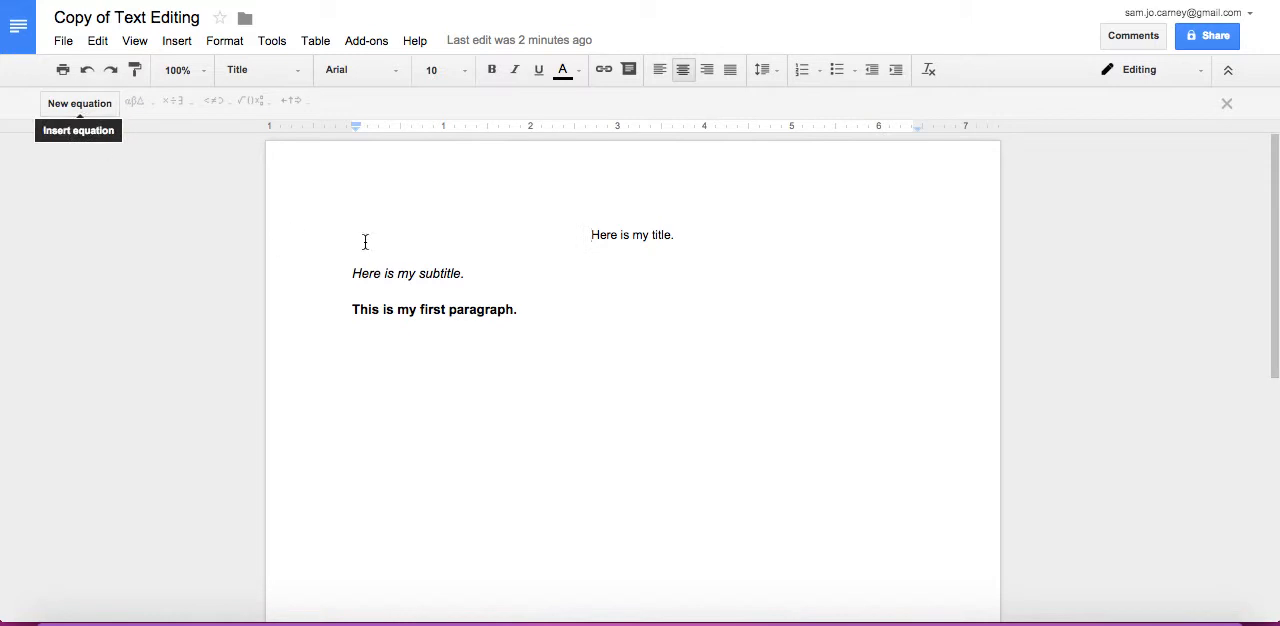
click(65, 100)
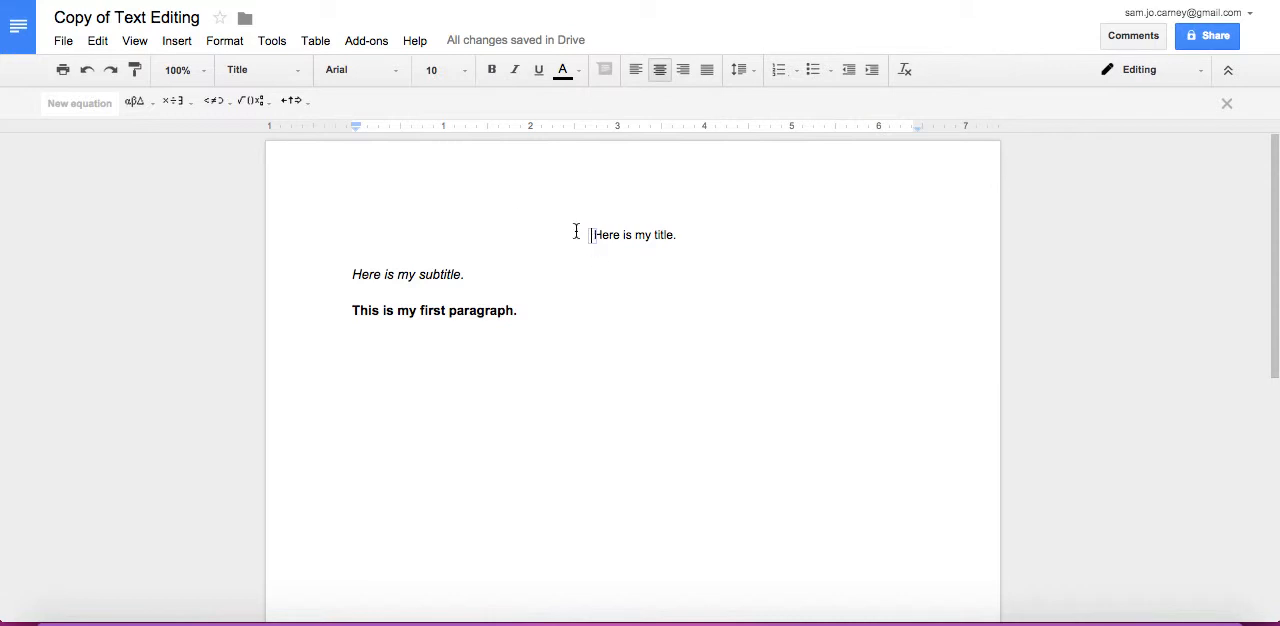
Hide the equation toolbar
click(137, 44)
click(190, 155)
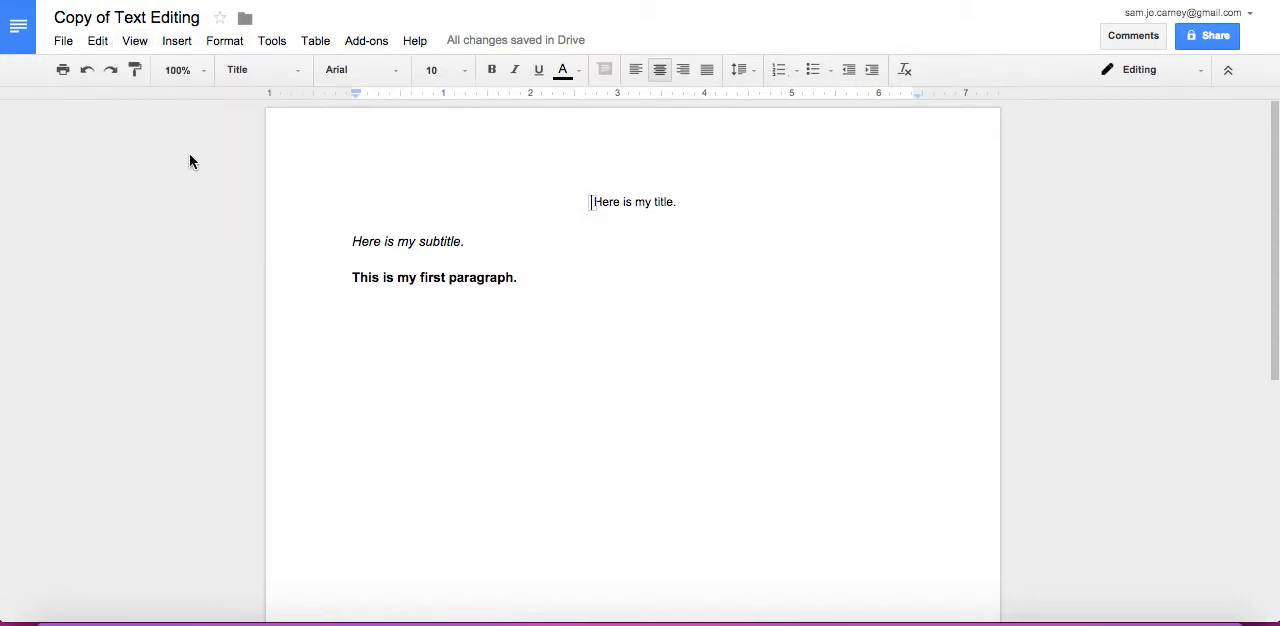
Place the text cursor on the empty line below the first paragraph, outside the equation
click(133, 42)
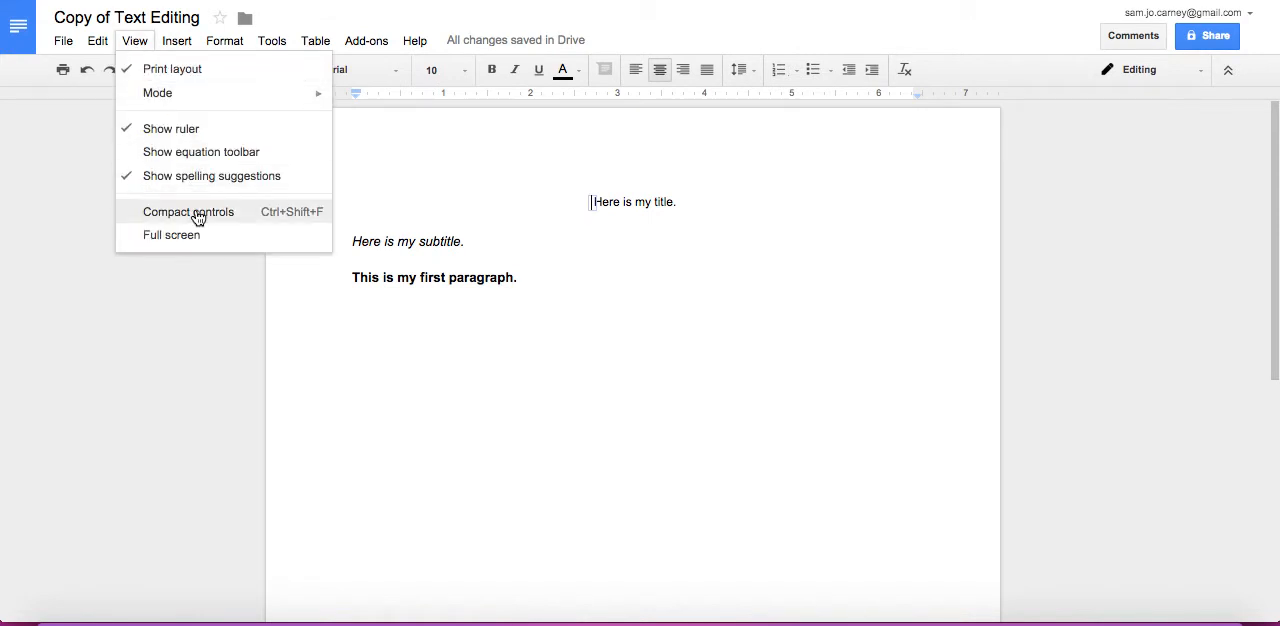
mouse_move(166, 36)
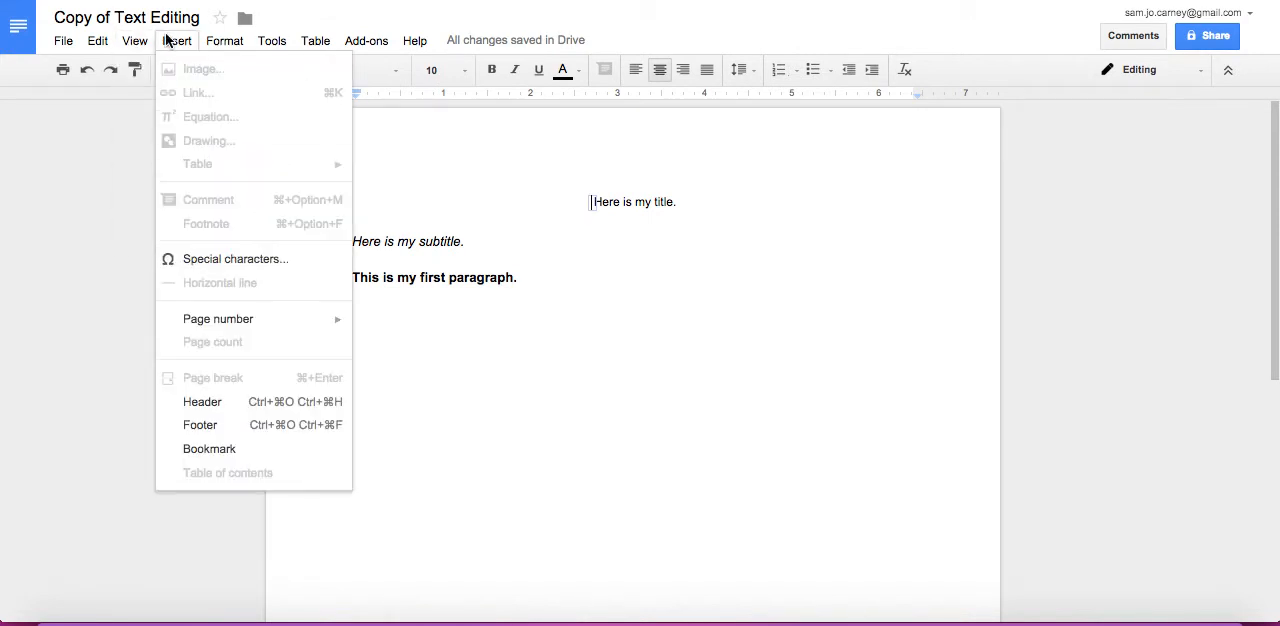
click(517, 350)
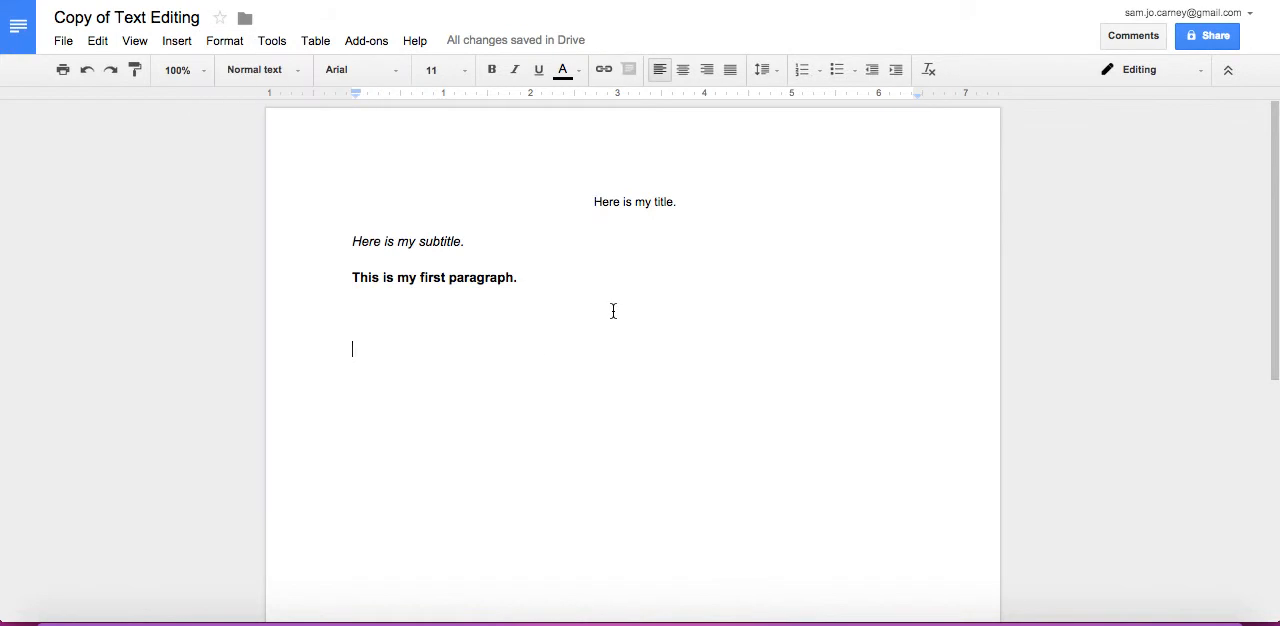
Open the image insertion dialog and look at the upload, snapshot and URL sources
click(169, 40)
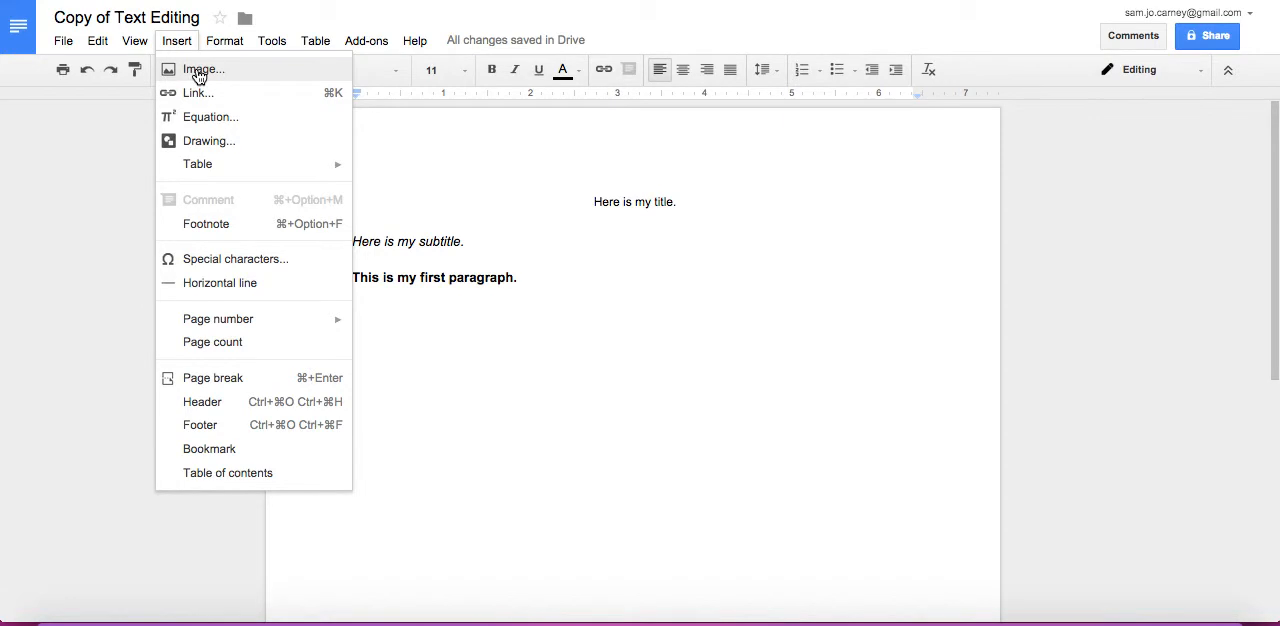
click(198, 74)
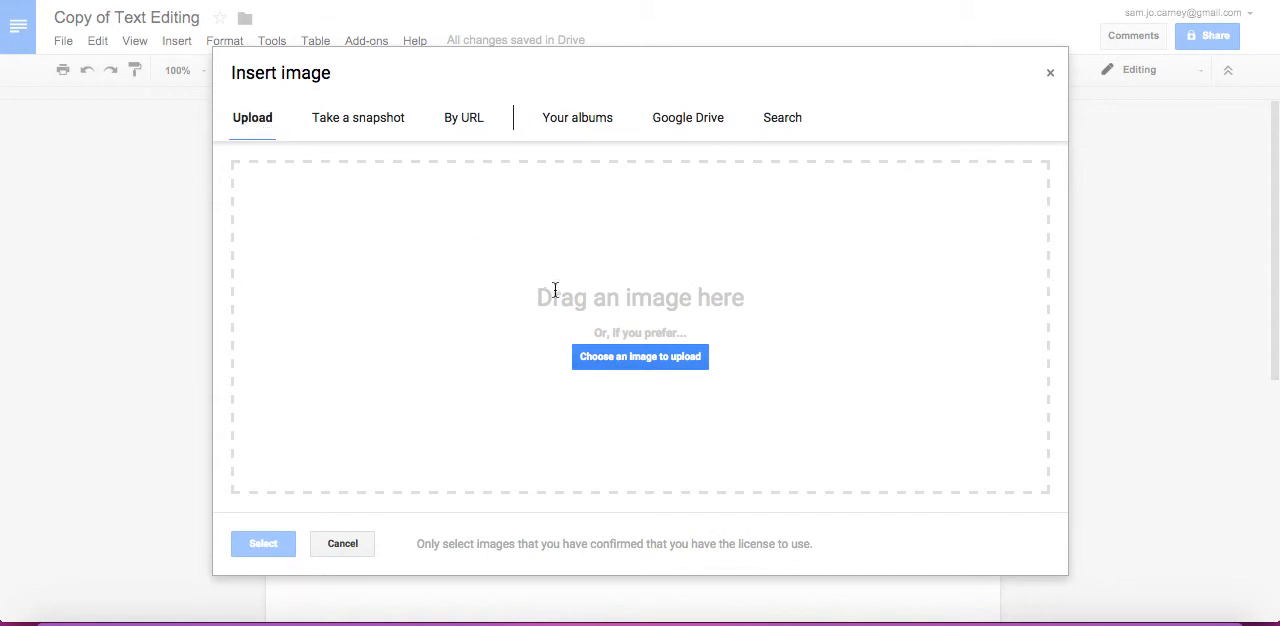
click(385, 122)
click(470, 120)
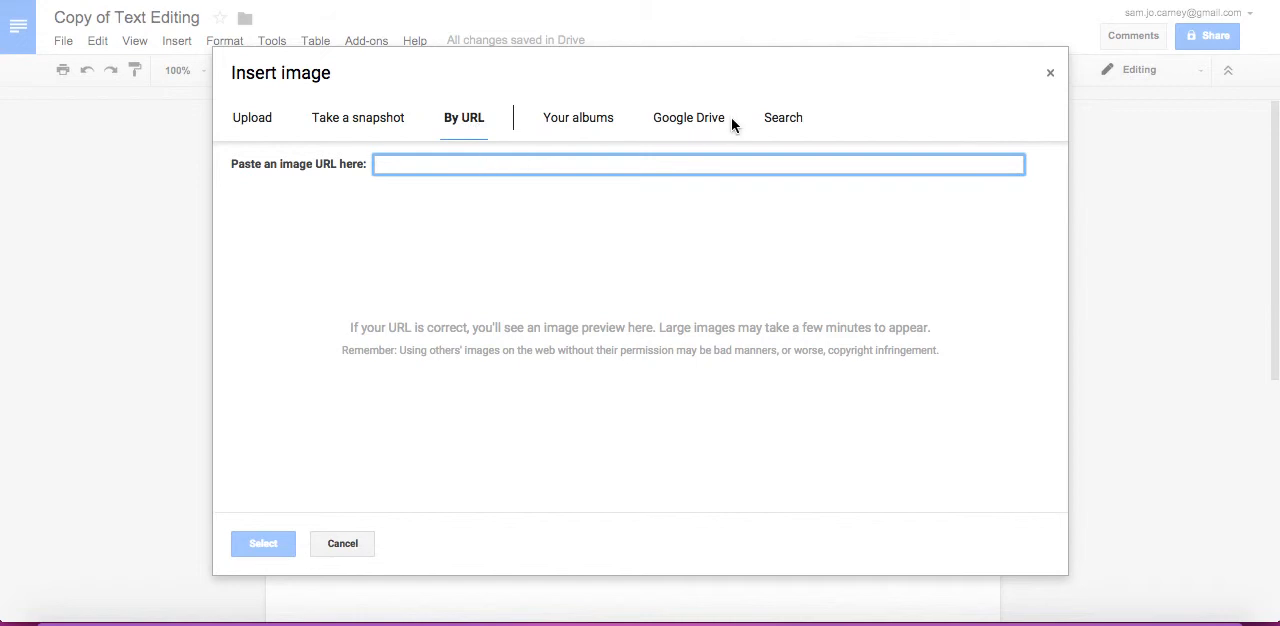
Search Google images for "dog", filter the results by white, and close the dialog without inserting an image
click(770, 120)
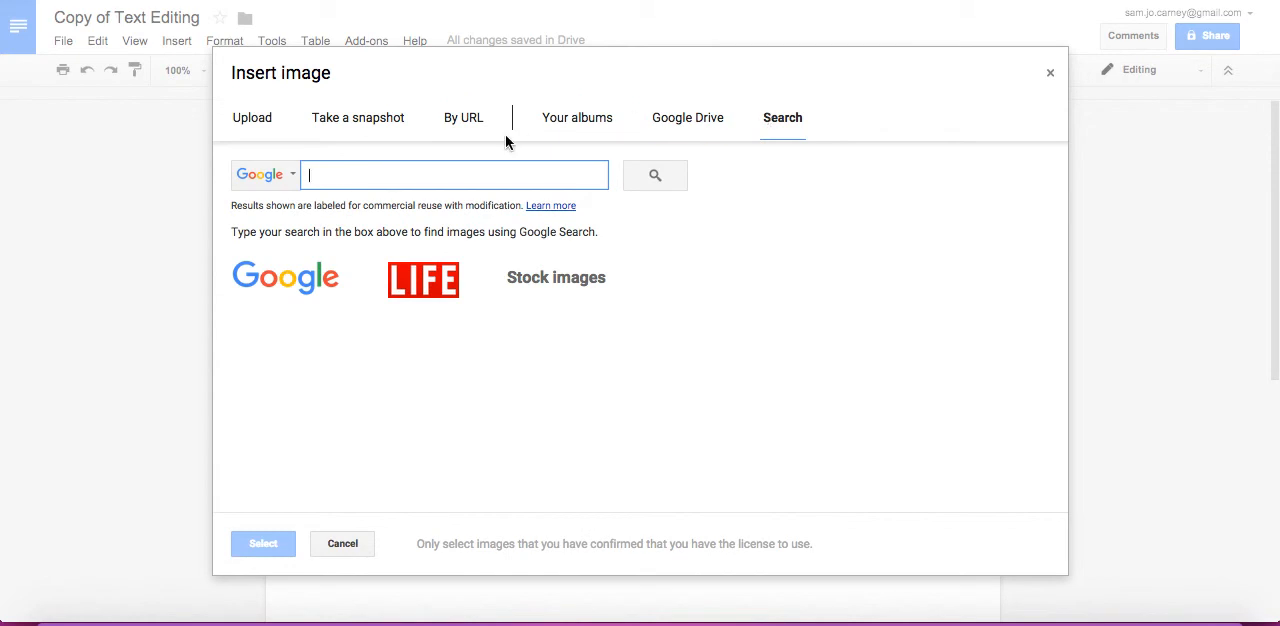
text(dog)
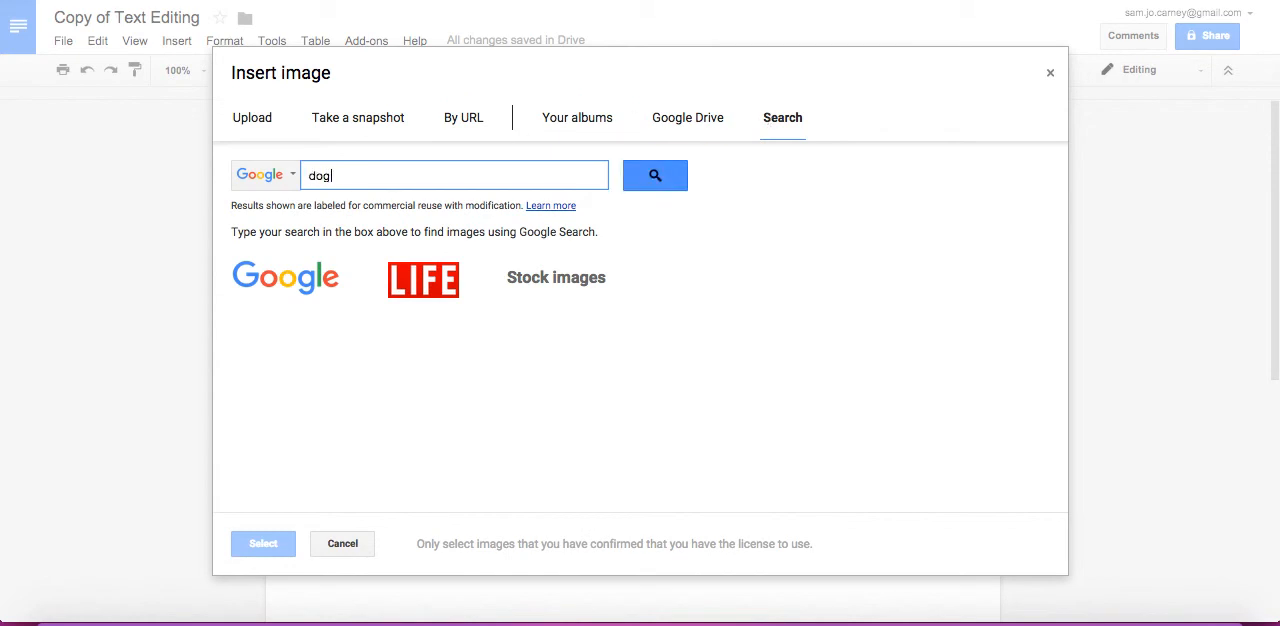
click(655, 175)
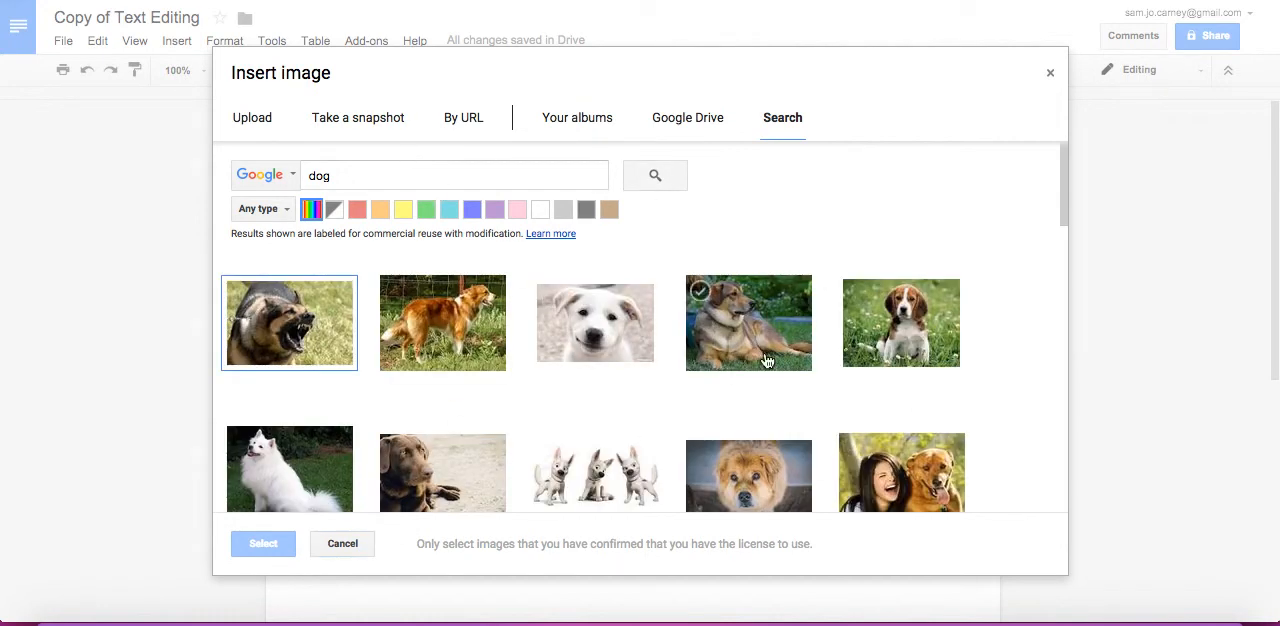
click(543, 211)
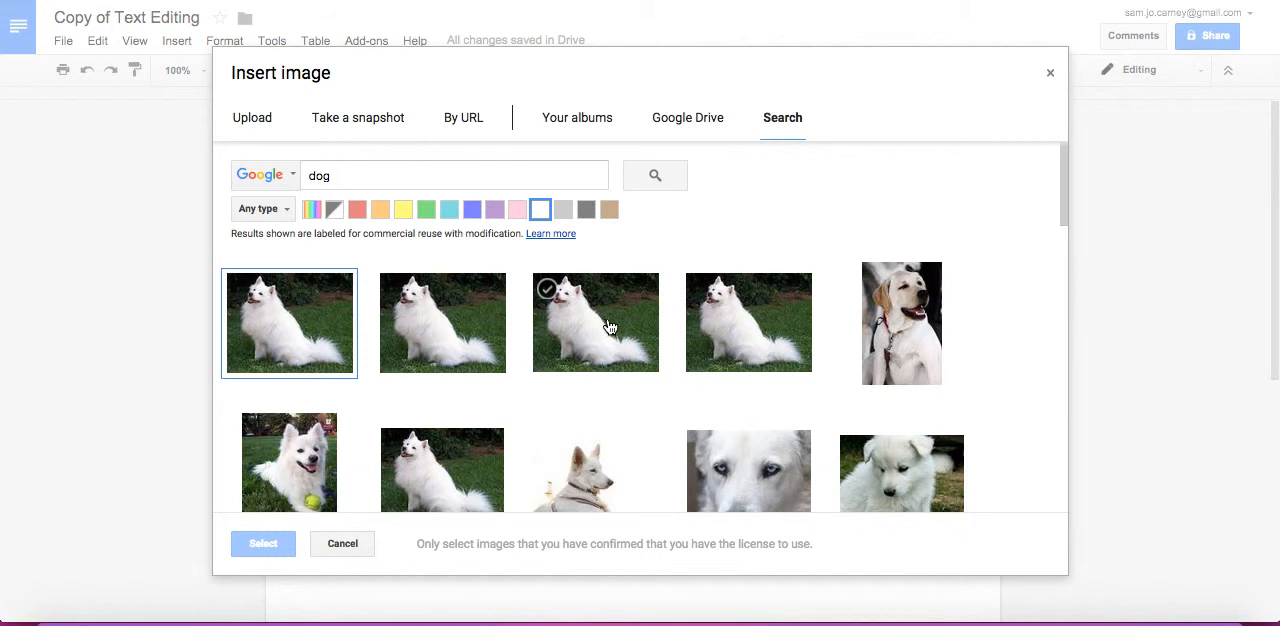
click(343, 544)
Insert an 8 x 5 table below the first paragraph
click(175, 40)
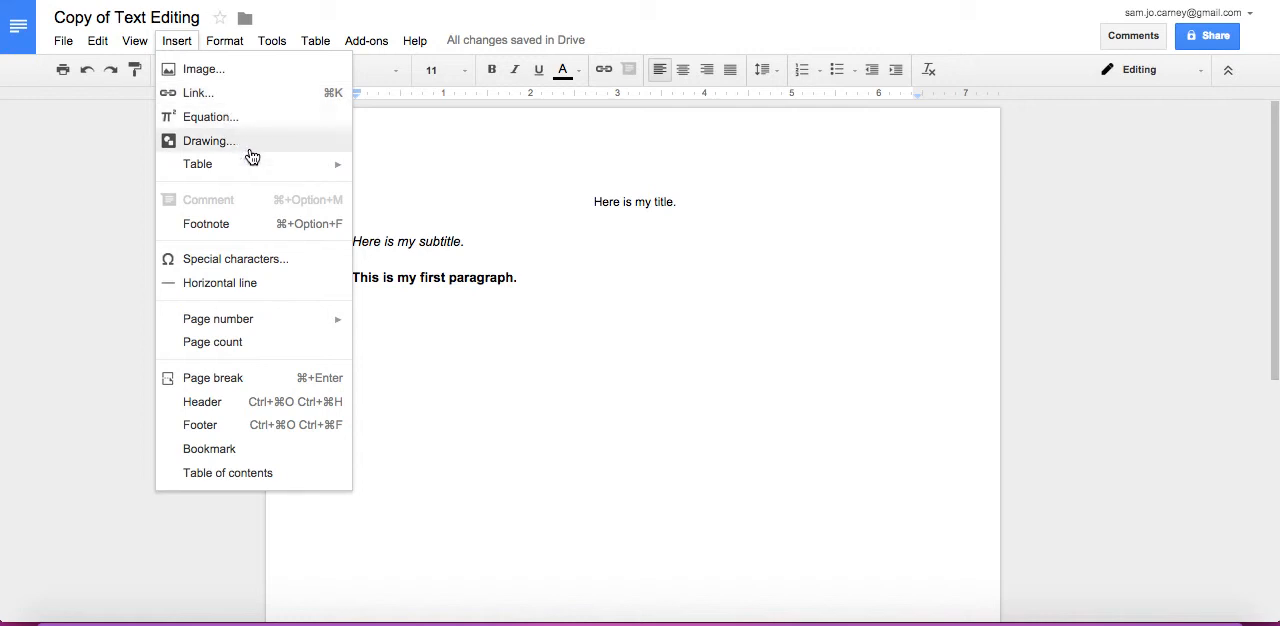
mouse_move(258, 167)
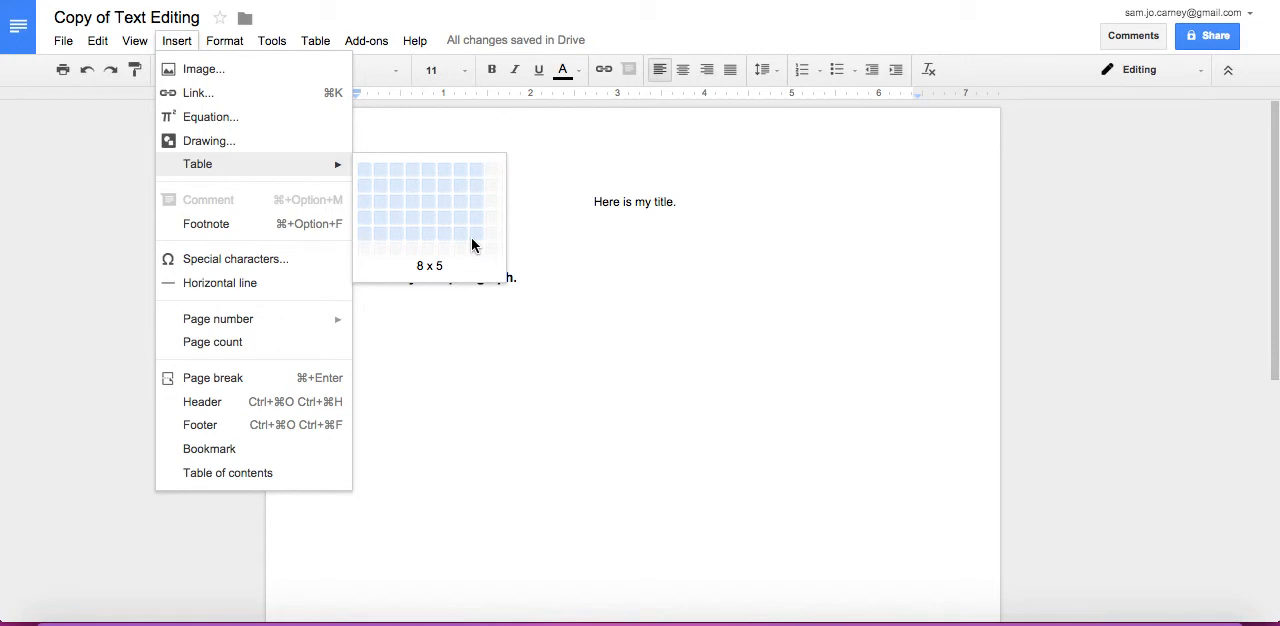
click(474, 246)
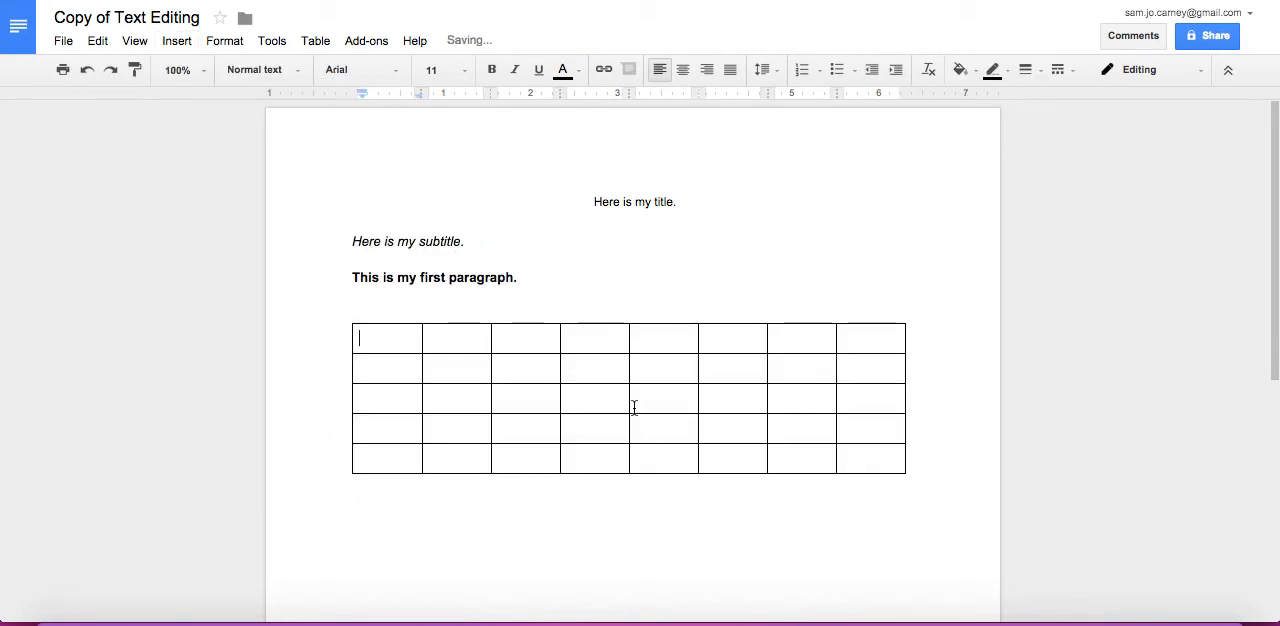
Open the special characters dialog and browse the Arrows category of symbols
click(176, 41)
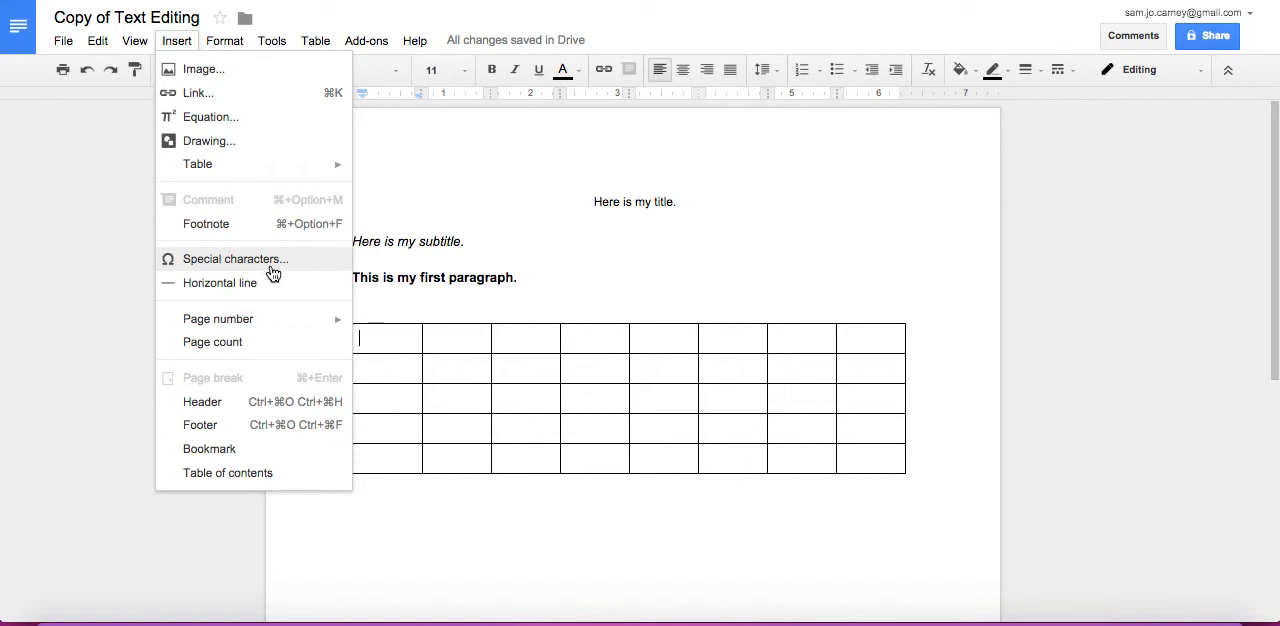
click(180, 260)
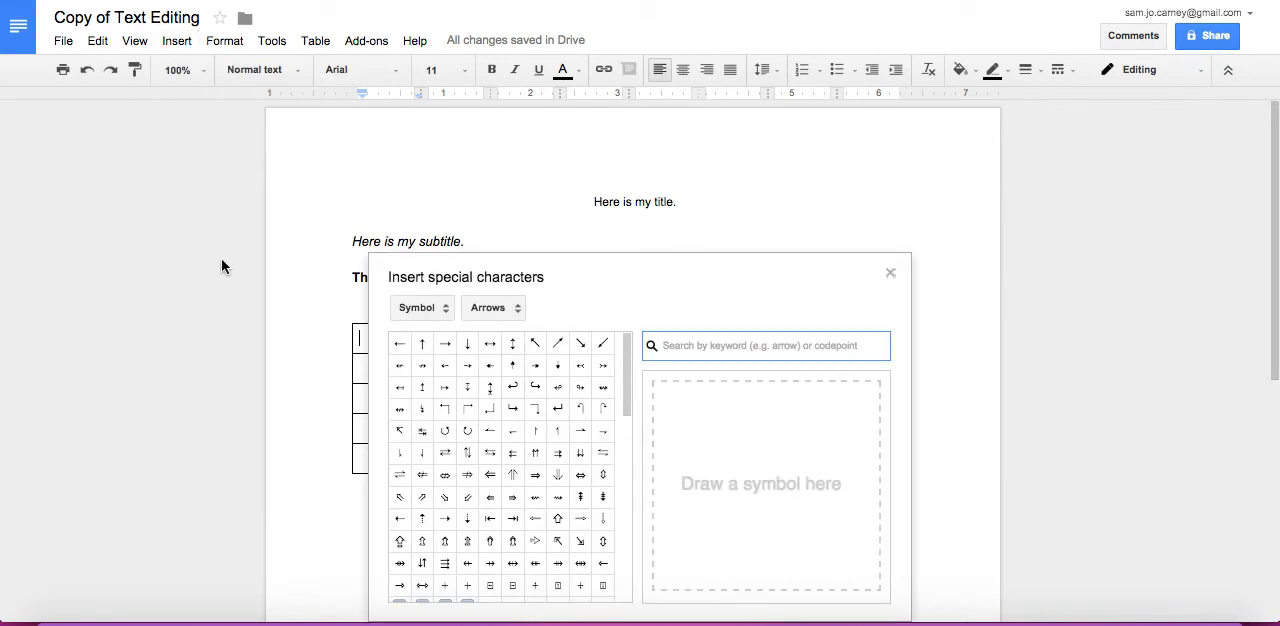
scroll(600, 470, down, 4)
scroll(606, 473, down, 1)
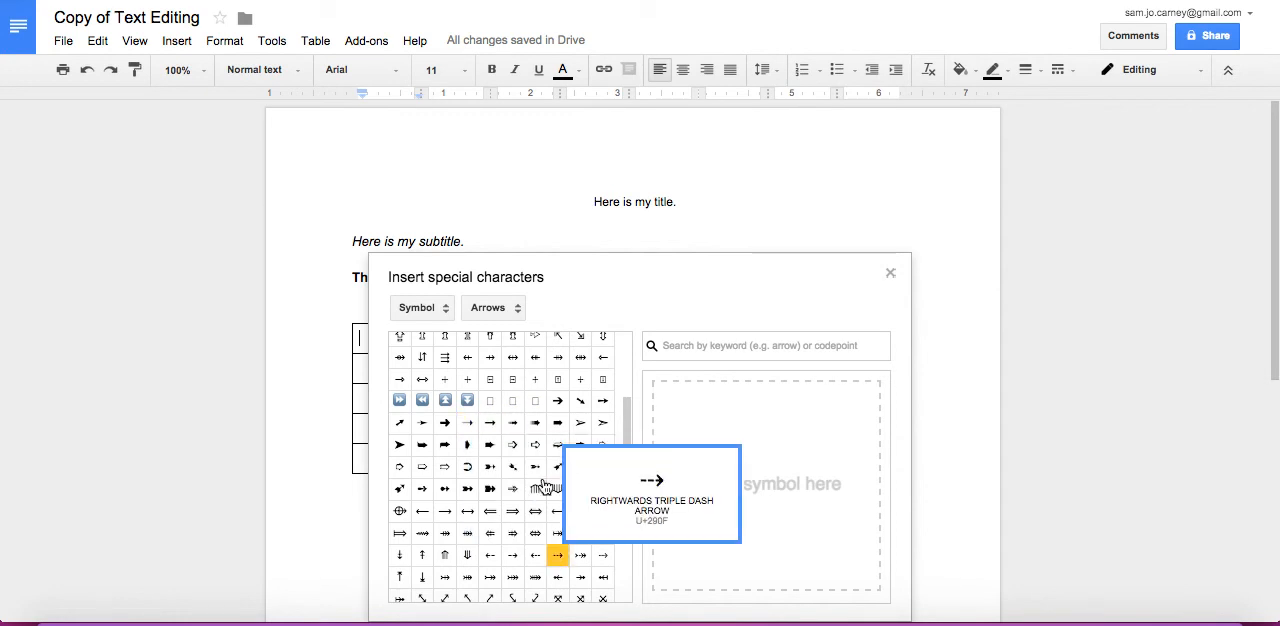
scroll(553, 560, up, 5)
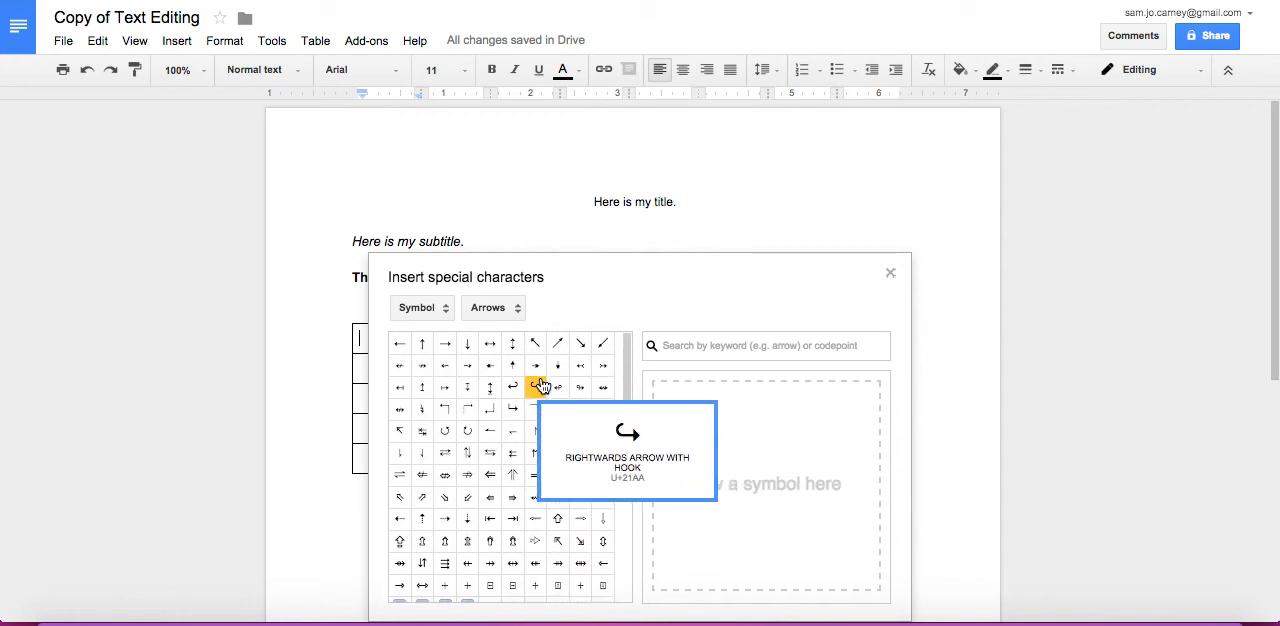
scroll(478, 513, down, 5)
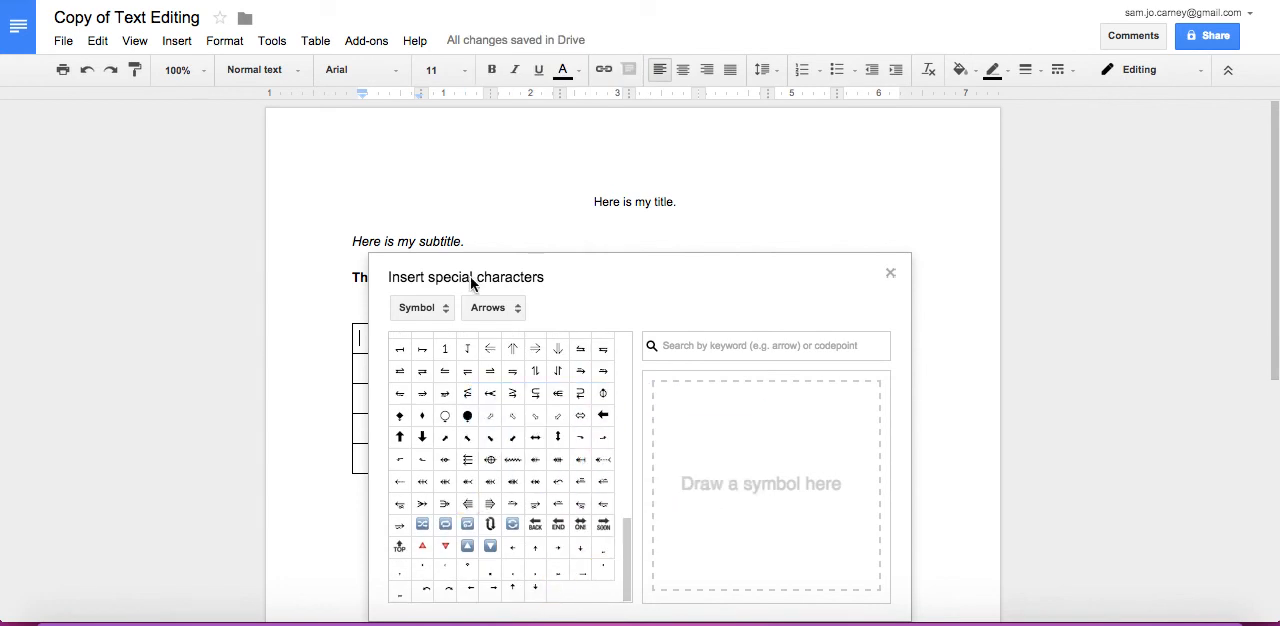
Look through the symbol categories available for special characters, and close the dialog without inserting one
click(420, 307)
click(605, 300)
click(496, 307)
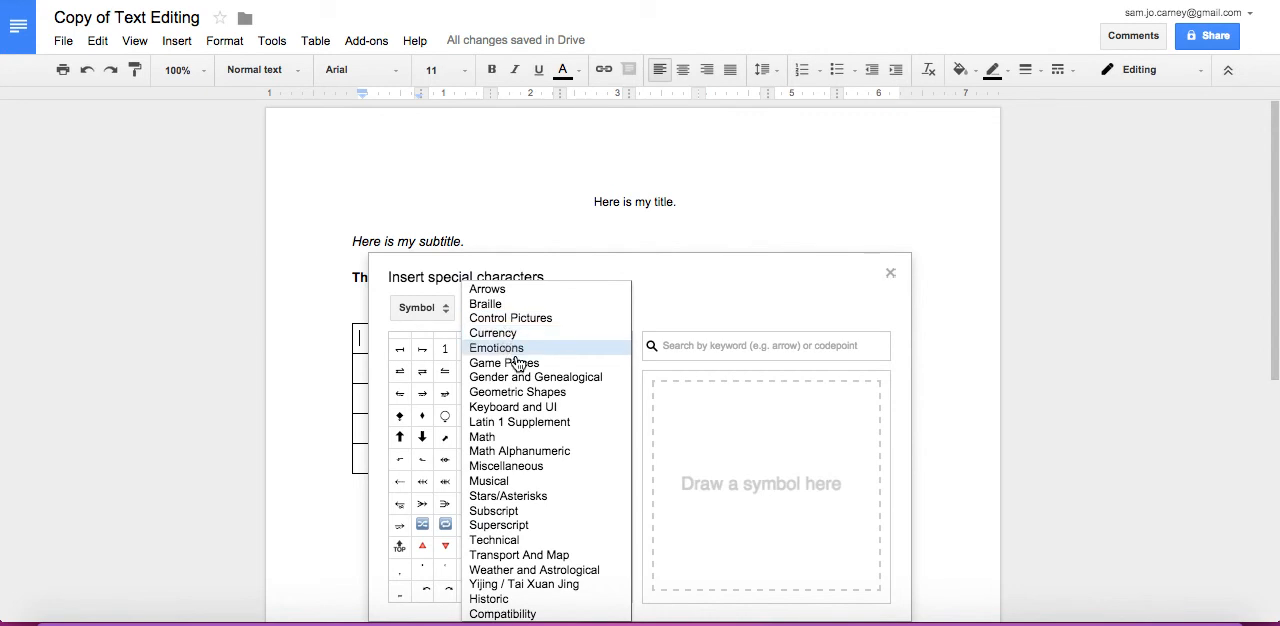
scroll(480, 480, up, 2)
click(496, 307)
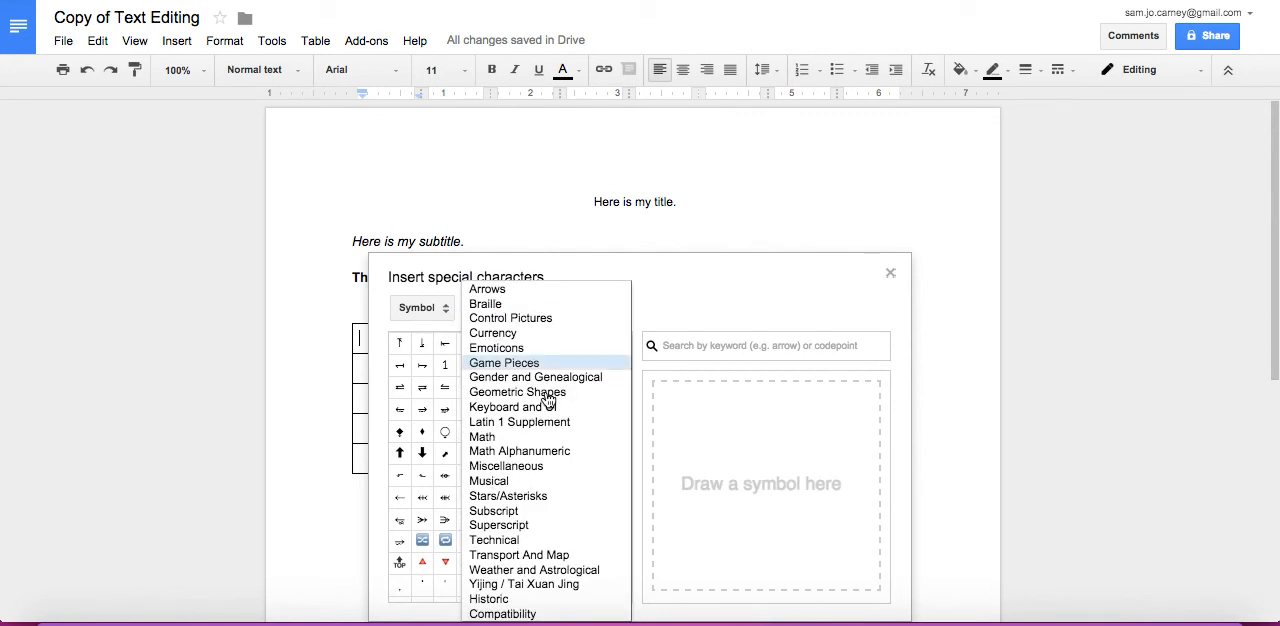
click(730, 308)
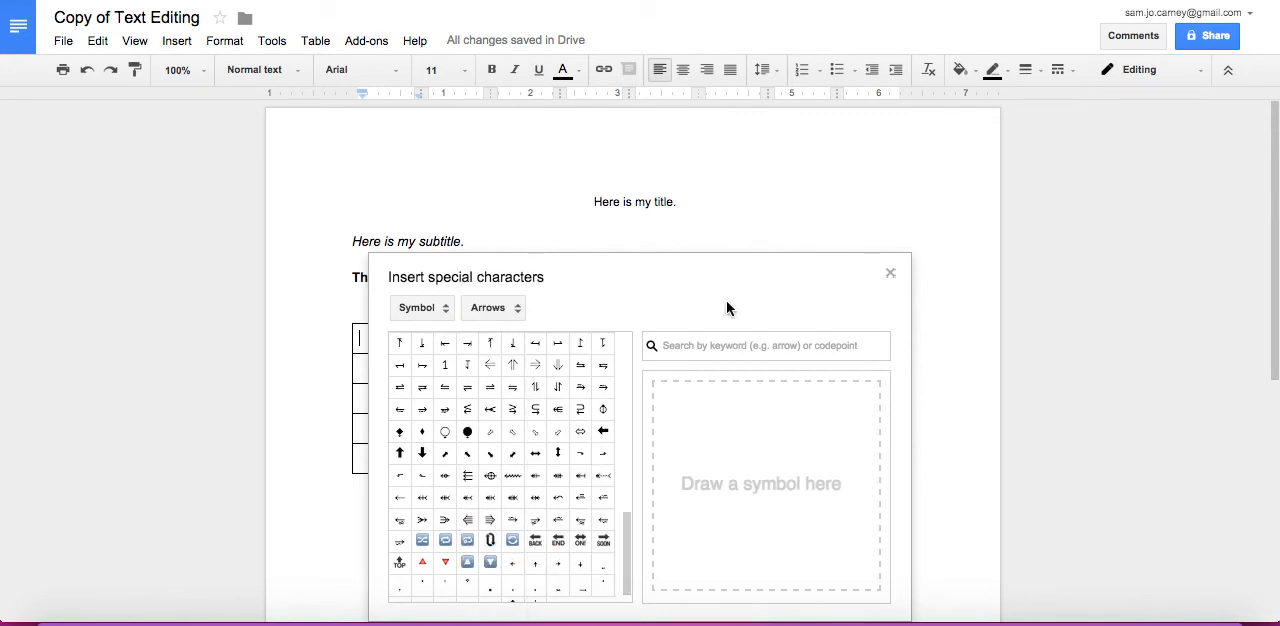
click(890, 275)
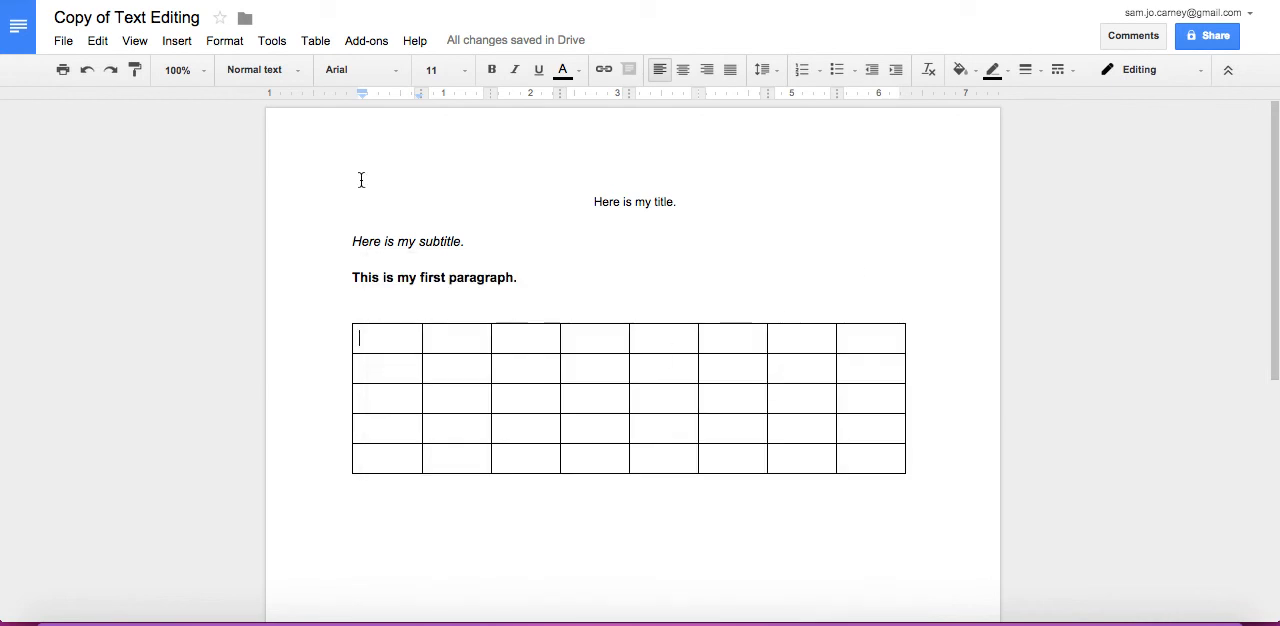
Review the remaining insertion options, such as horizontal line, page number and page count, without inserting anything
click(174, 42)
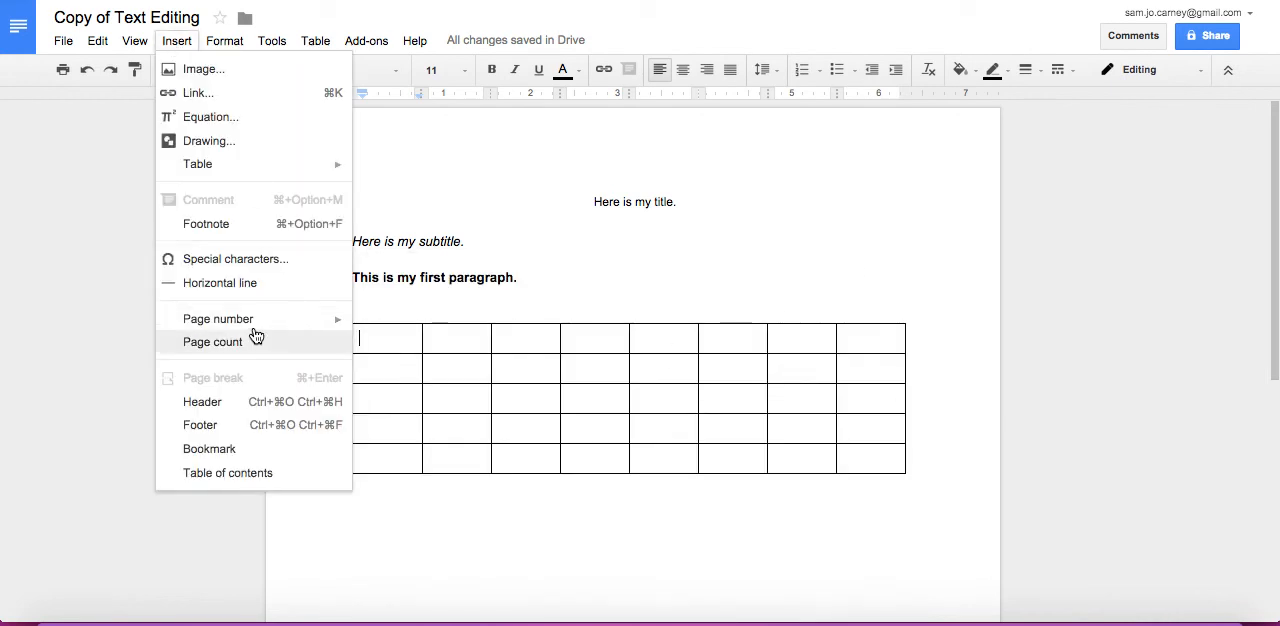
mouse_move(255, 328)
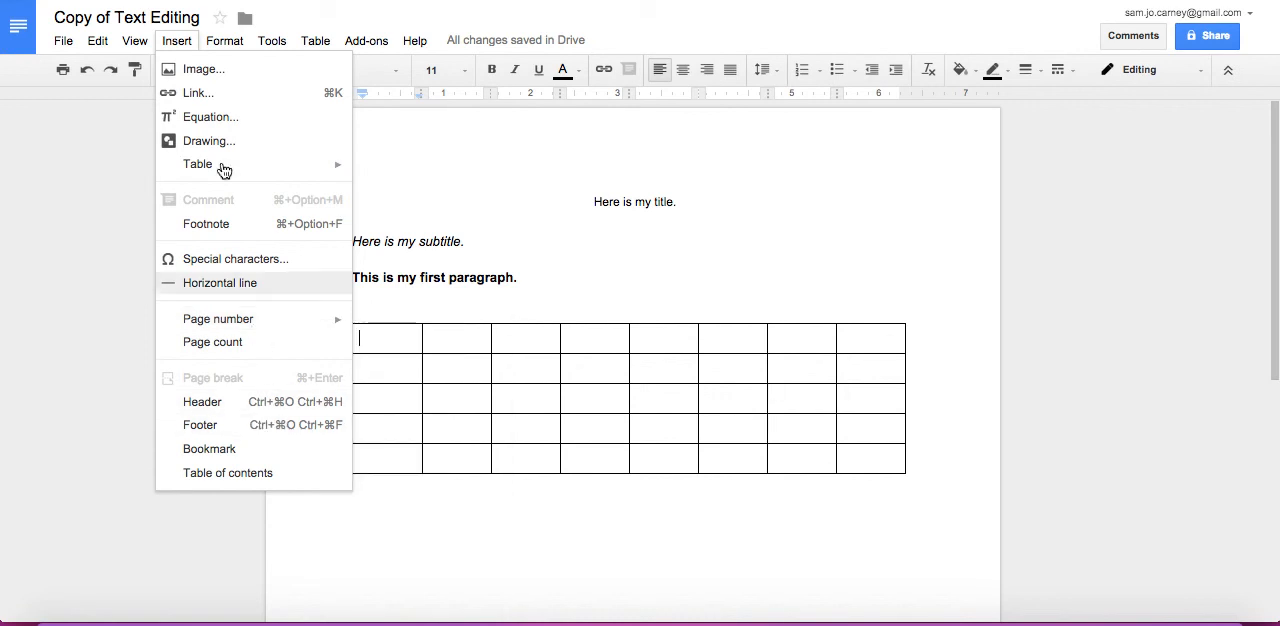
click(180, 41)
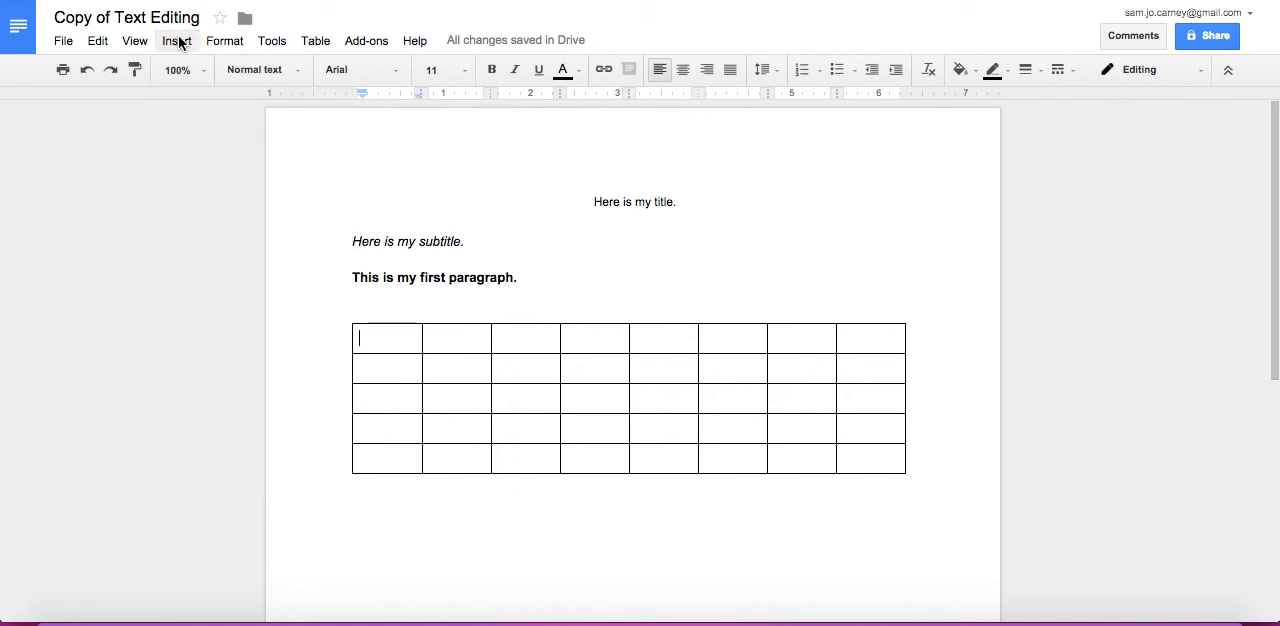
Review the available formatting, document tools, table, add-on and help commands, ending with the text cursor after the first paragraph
click(222, 41)
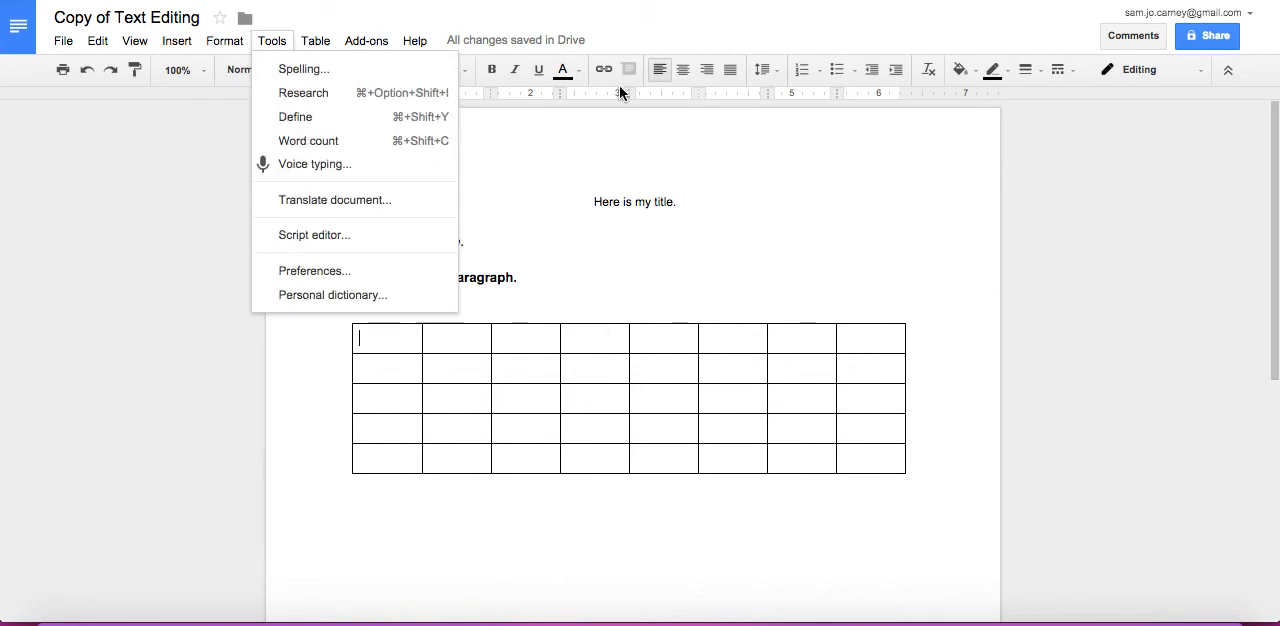
click(712, 201)
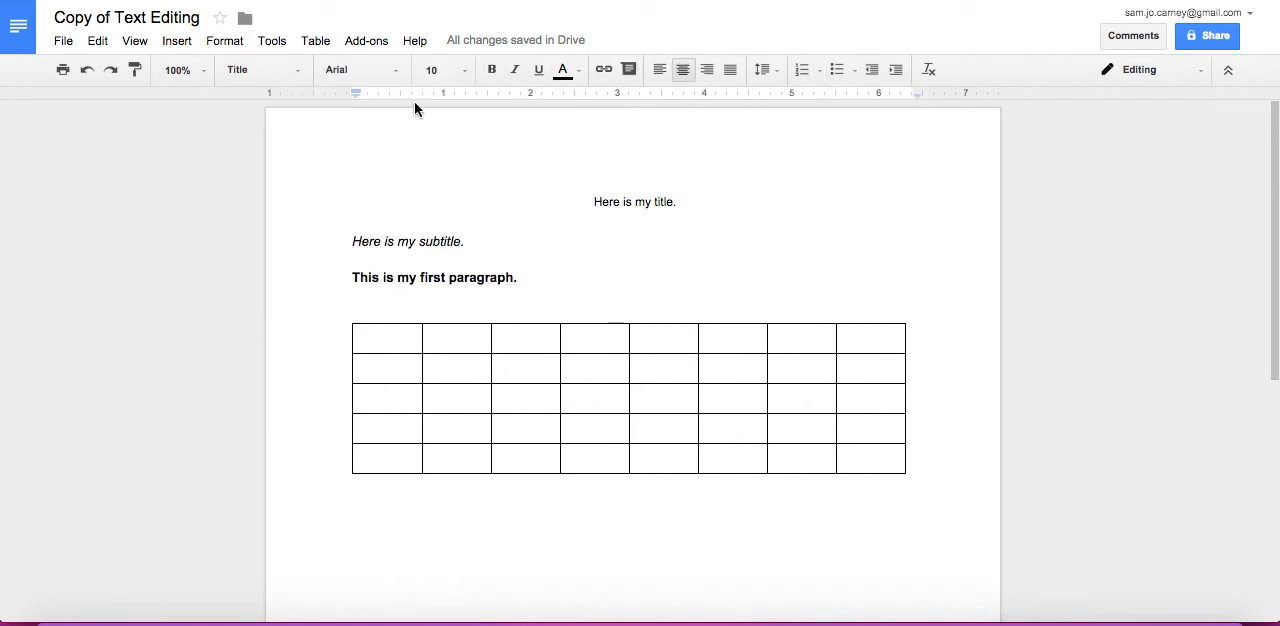
click(220, 40)
mouse_move(272, 41)
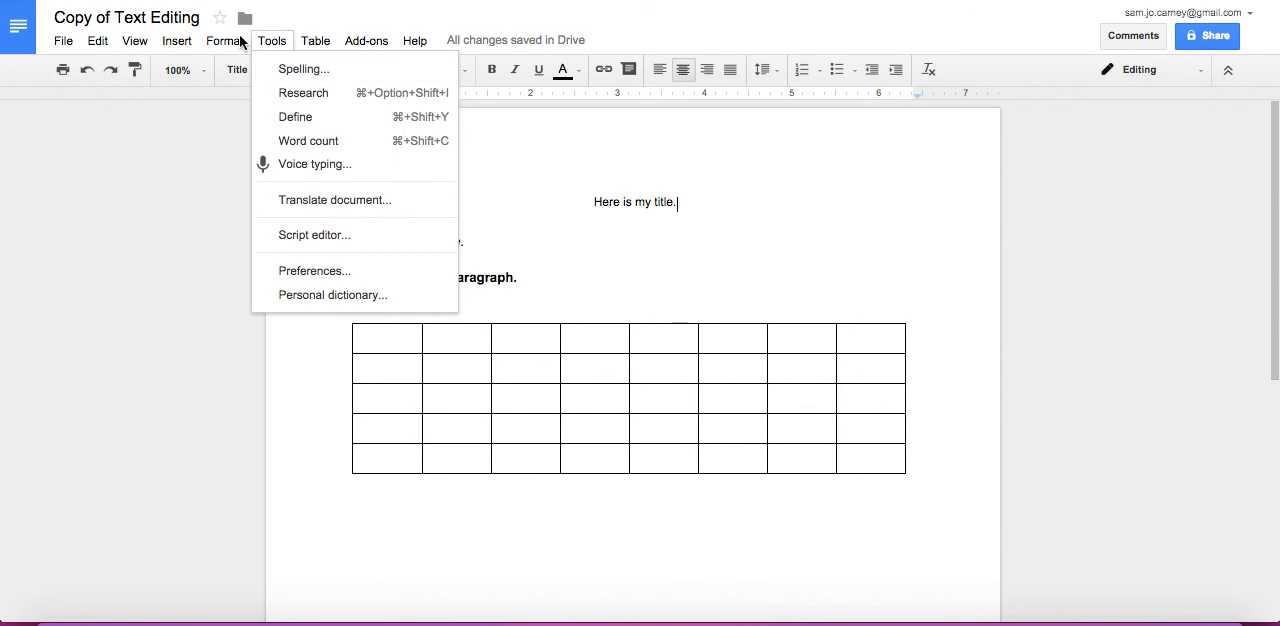
mouse_move(226, 42)
mouse_move(316, 40)
mouse_move(344, 80)
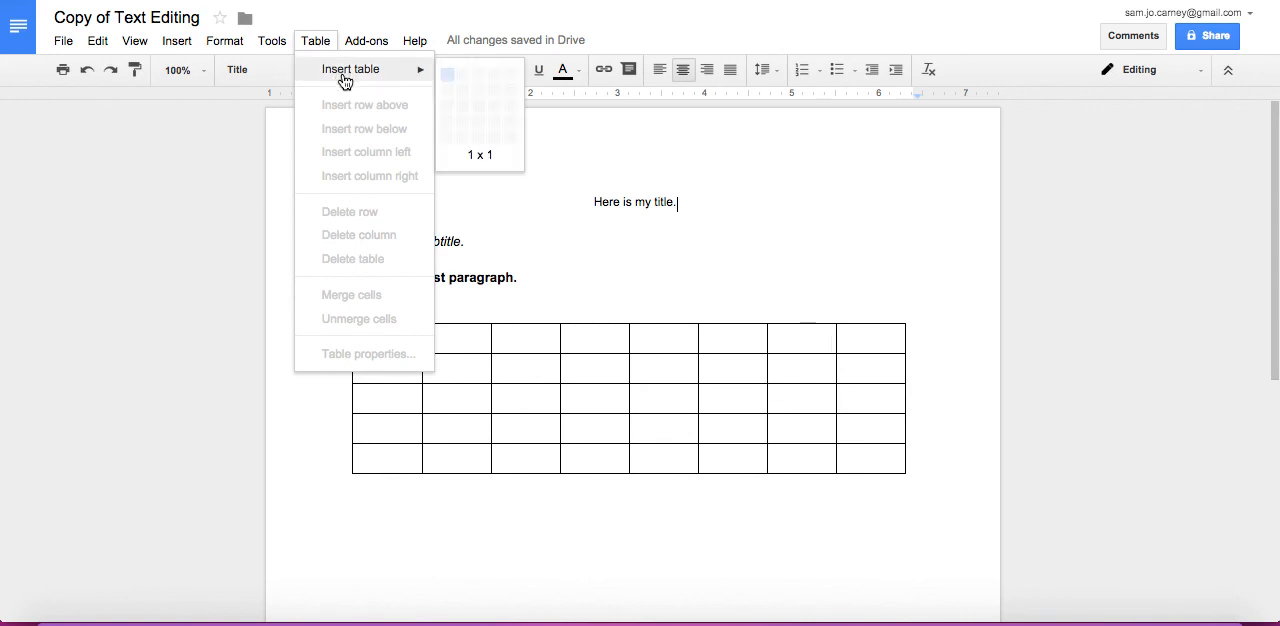
mouse_move(356, 42)
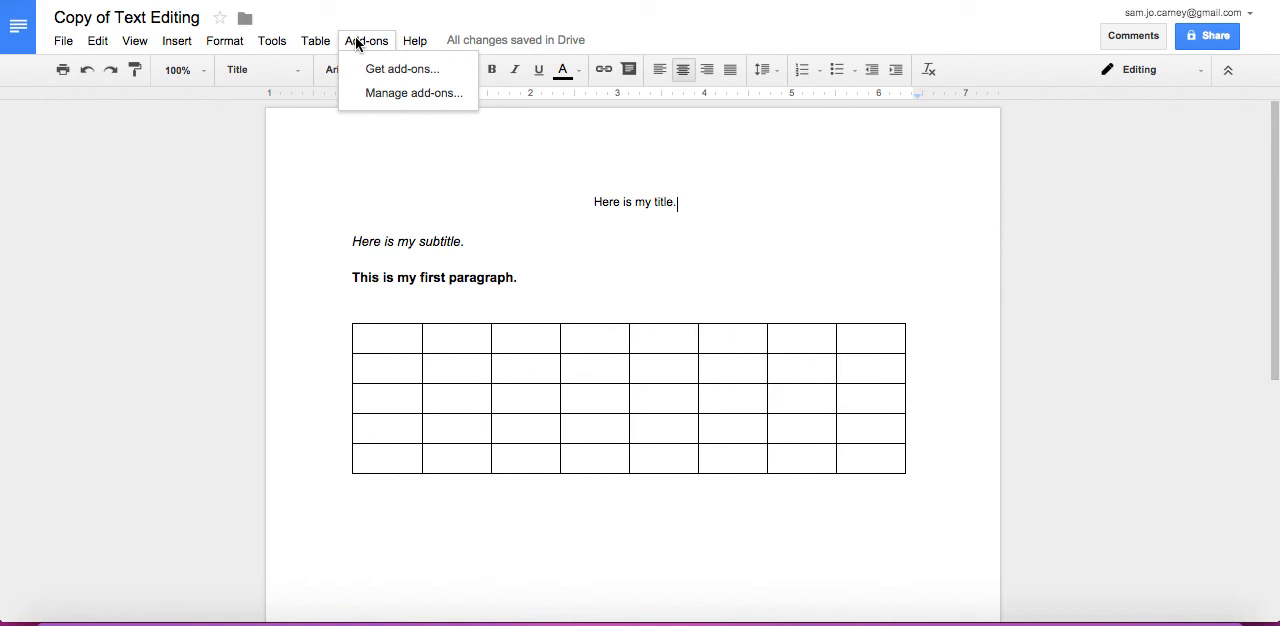
mouse_move(420, 43)
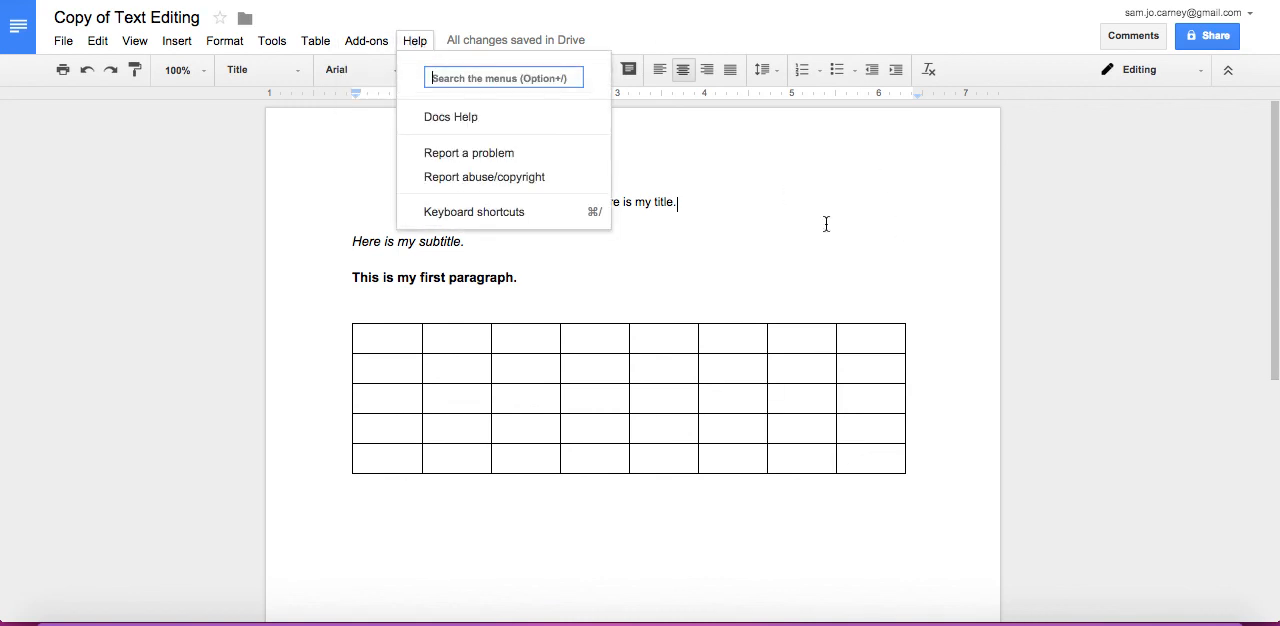
click(861, 286)
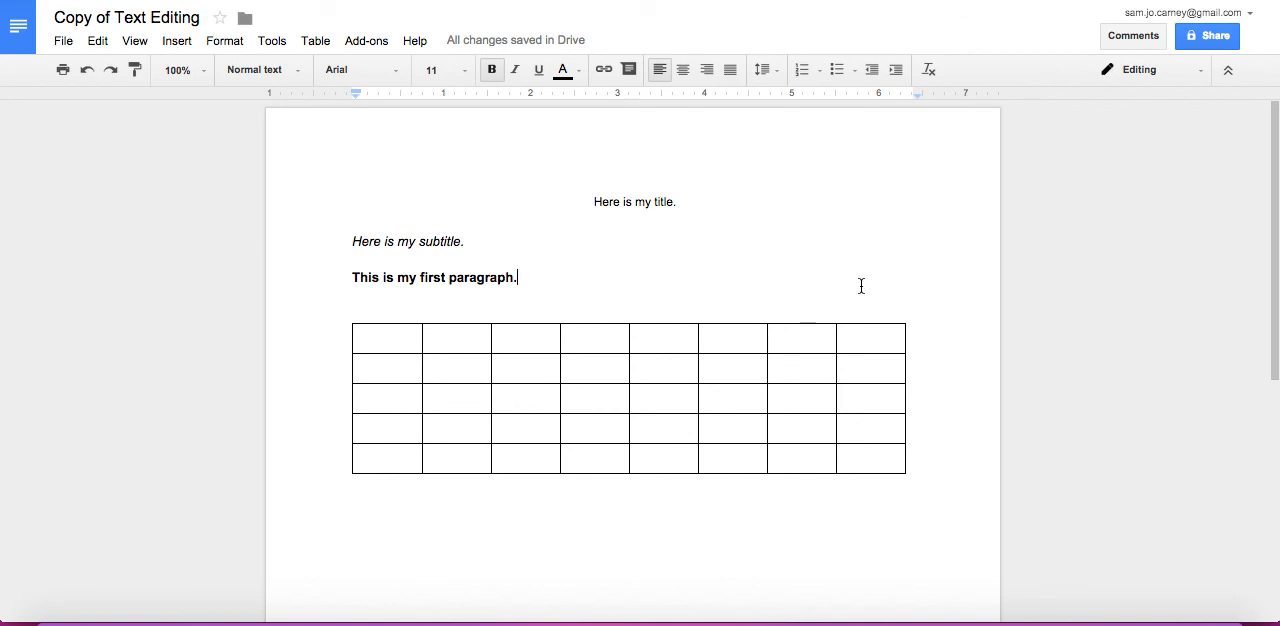